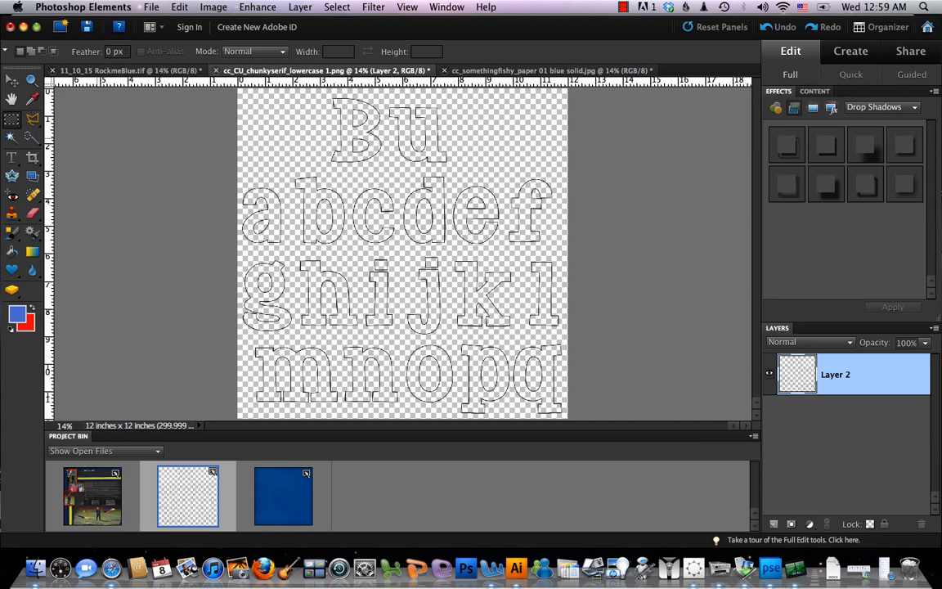
Use the Magic Wand to select the insides of the outlined letters B, u and a through f
click(11, 138)
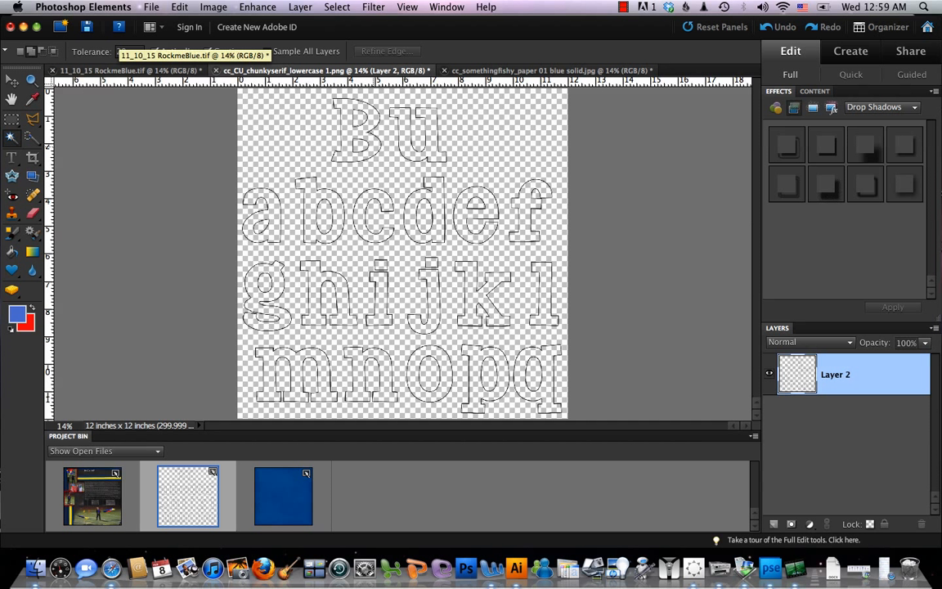
click(344, 138)
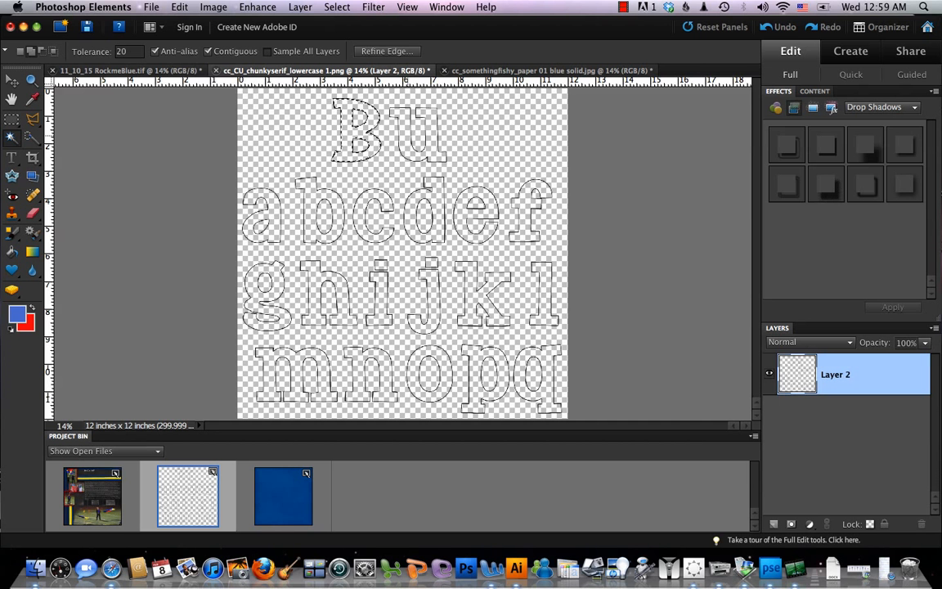
click(262, 210)
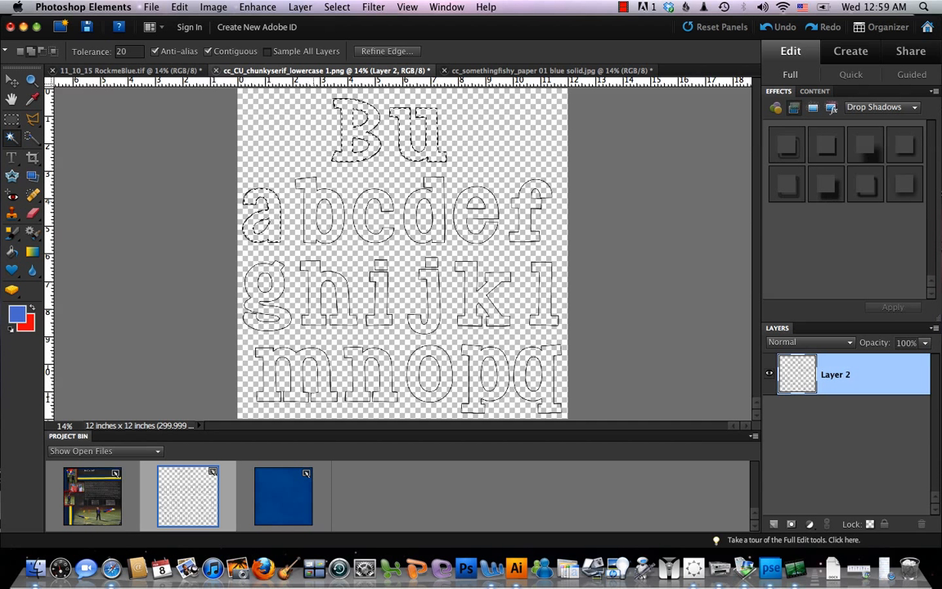
click(309, 197)
click(360, 205)
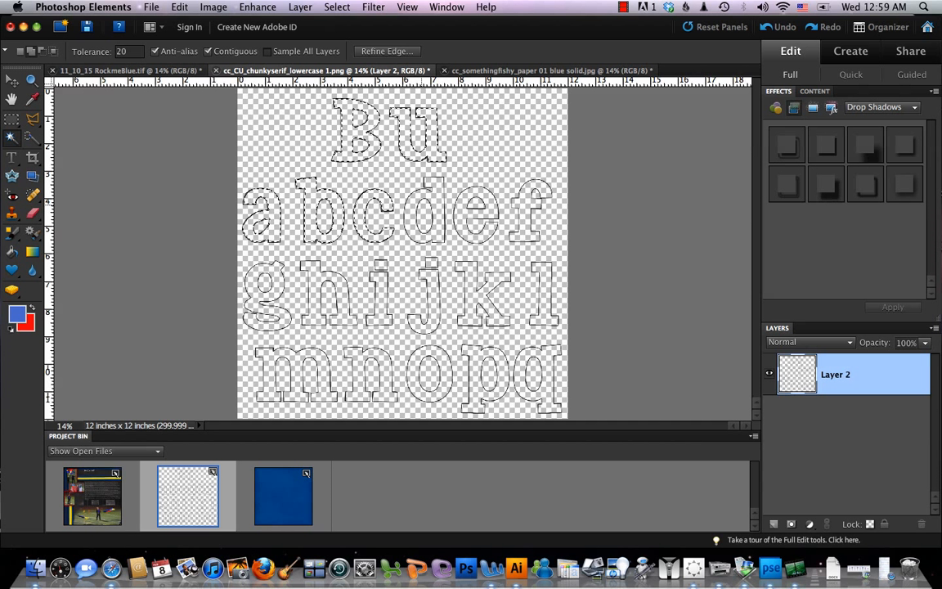
click(428, 189)
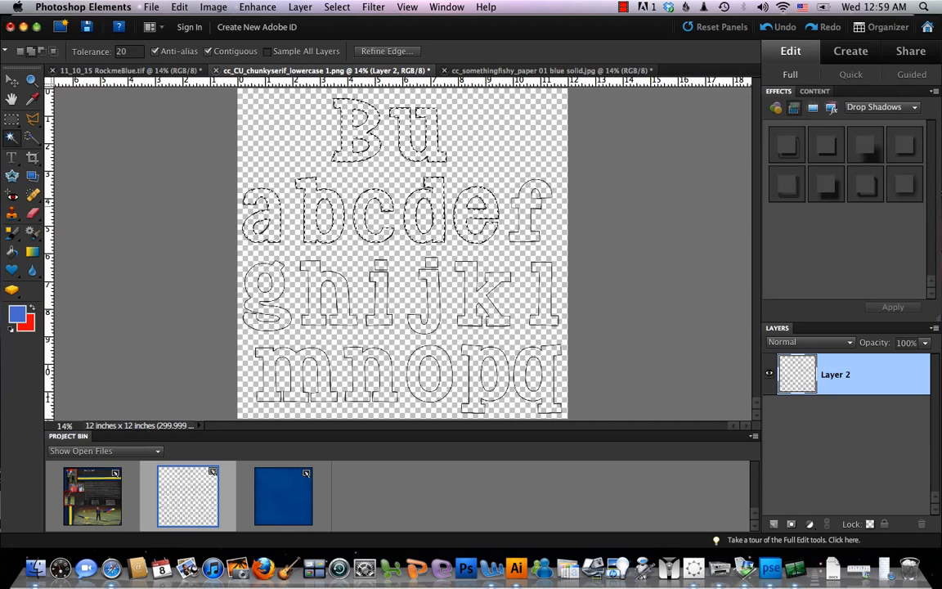
click(474, 190)
click(529, 211)
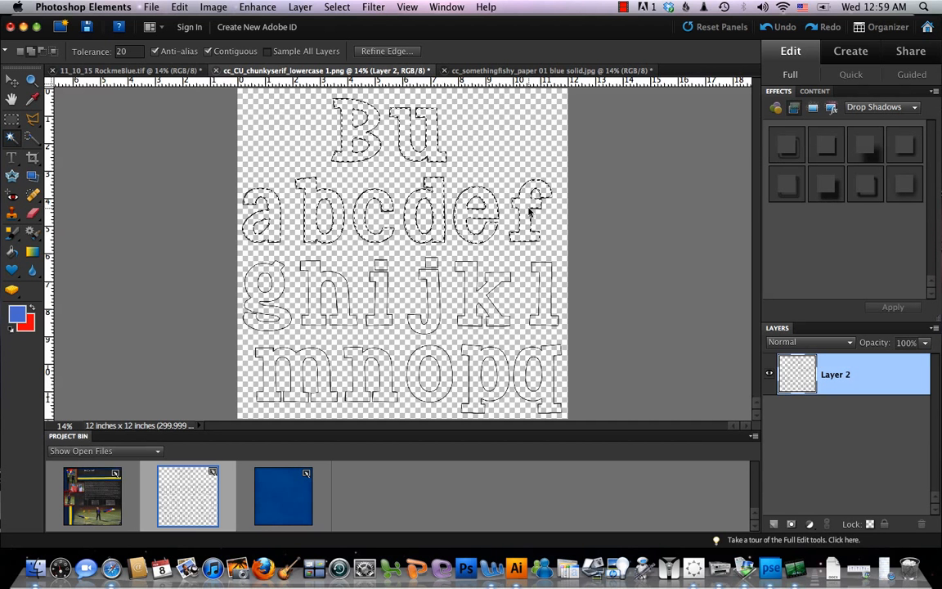
Add the insides of the remaining outlined letters, g through q, to the Magic Wand selection
click(543, 284)
click(473, 286)
click(430, 281)
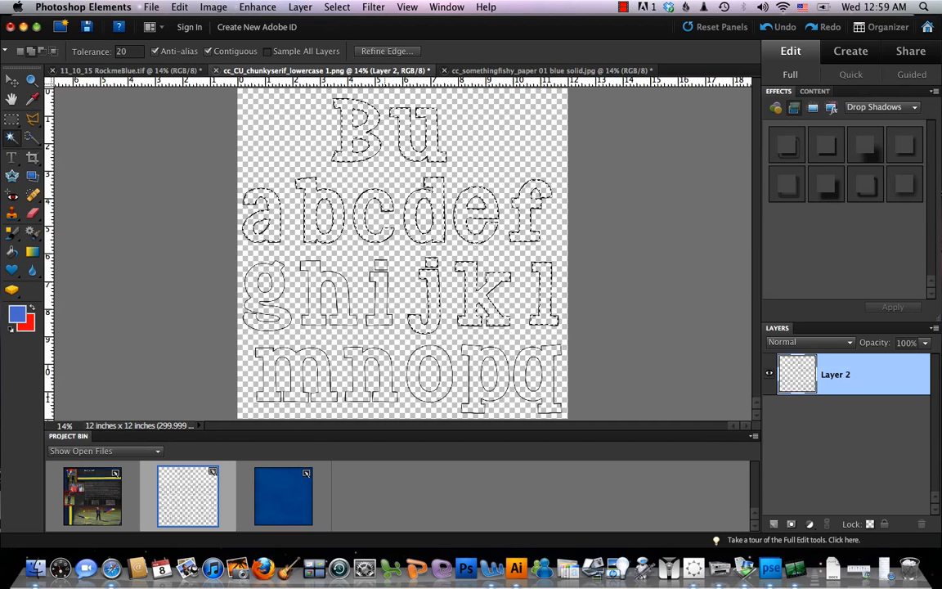
click(382, 282)
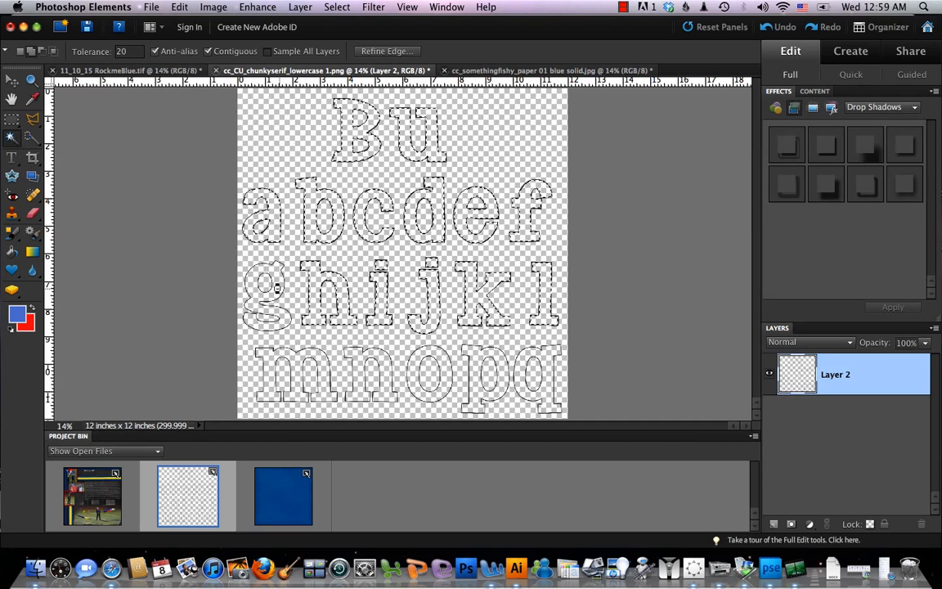
click(324, 360)
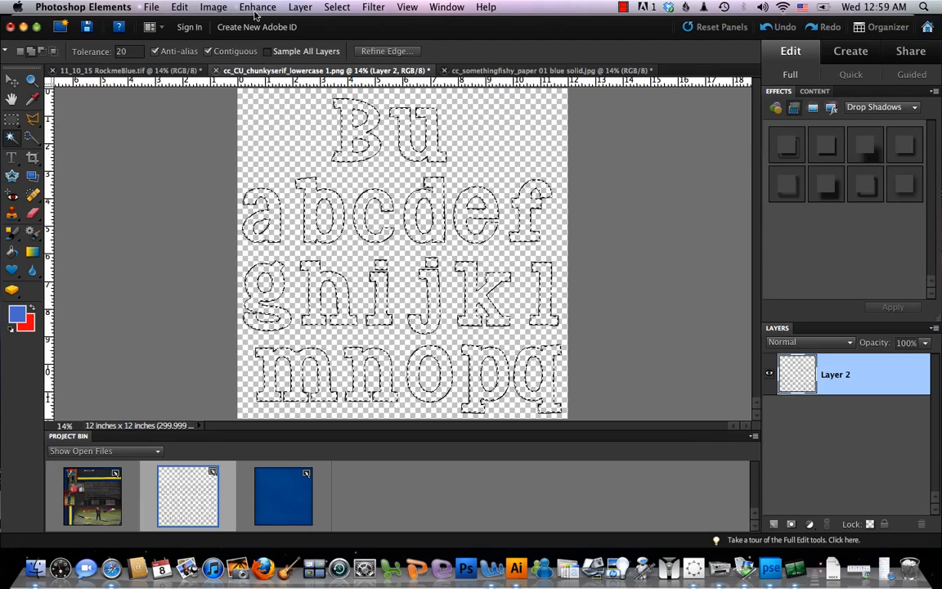
Expand the letter selection by 2 pixels
click(334, 8)
mouse_move(376, 151)
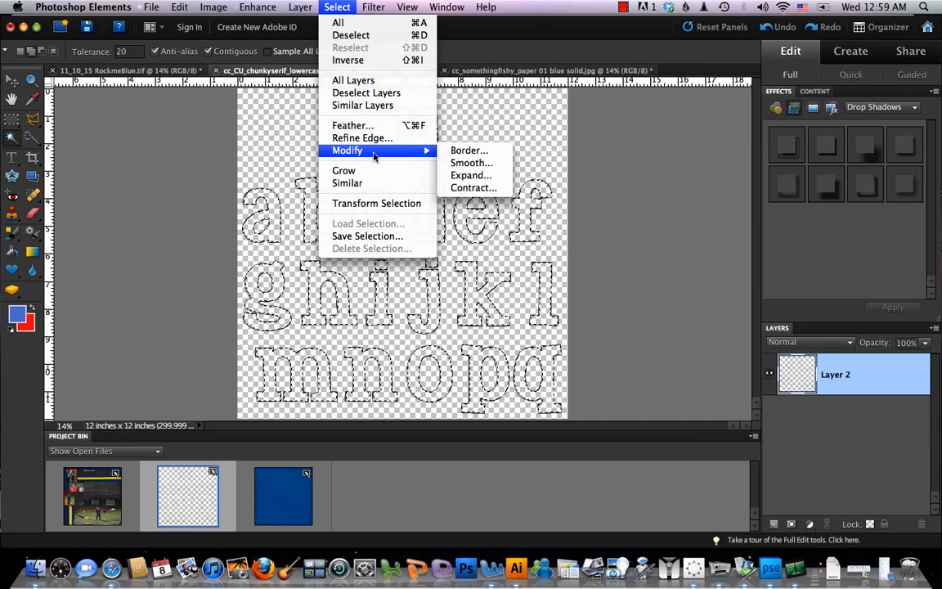
click(457, 177)
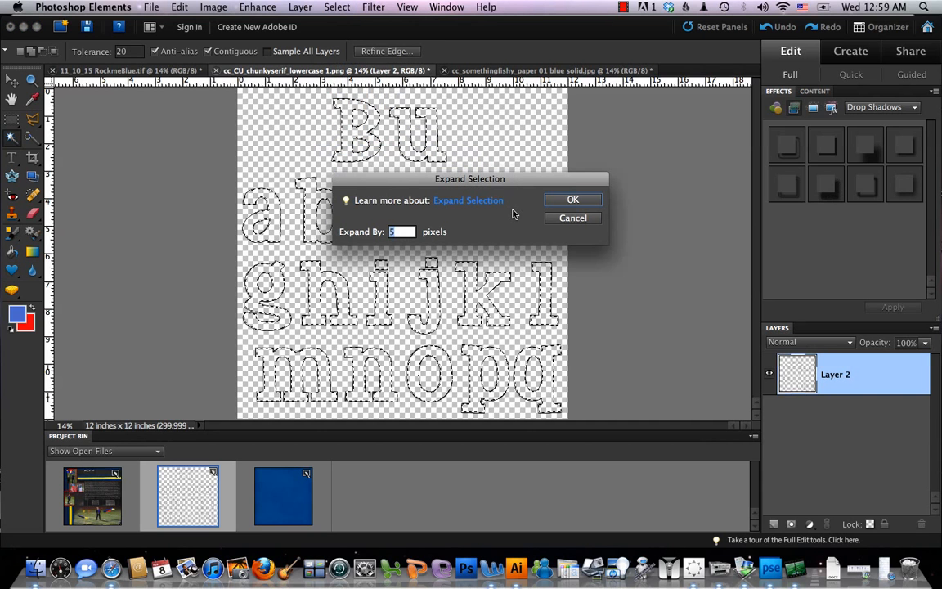
text(2)
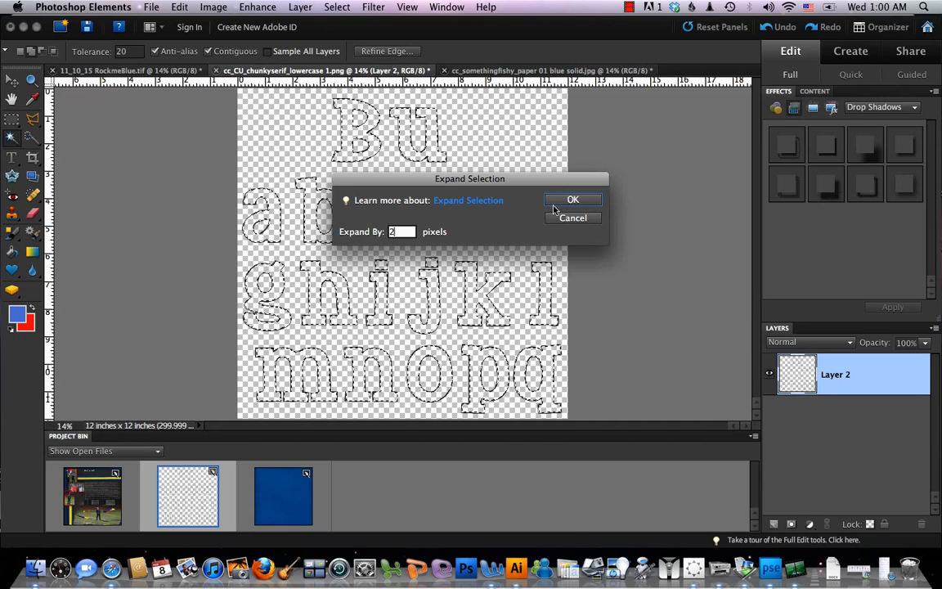
click(561, 201)
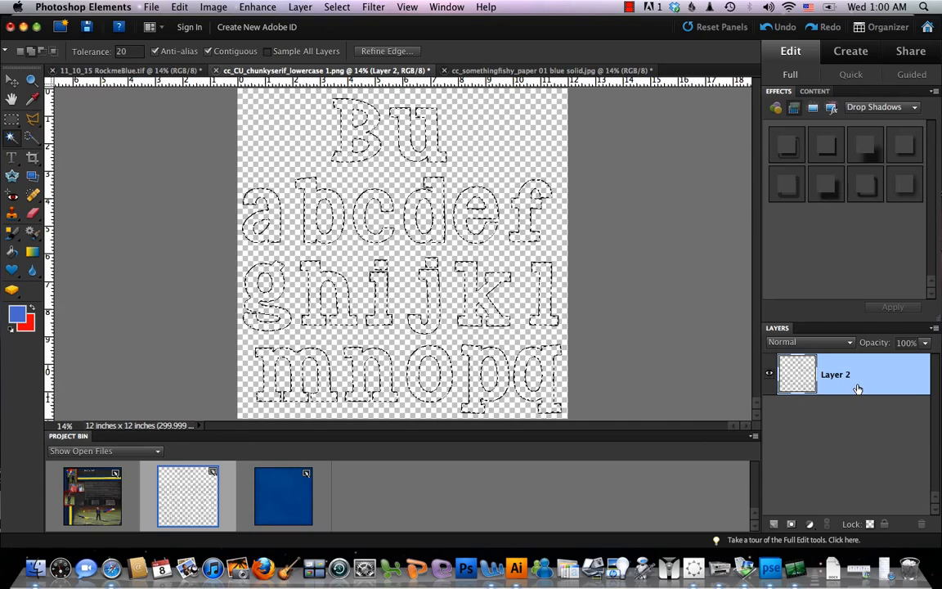
Fill the expanded selection with the blue foreground color on a new layer beneath Layer 2, and deselect
click(774, 526)
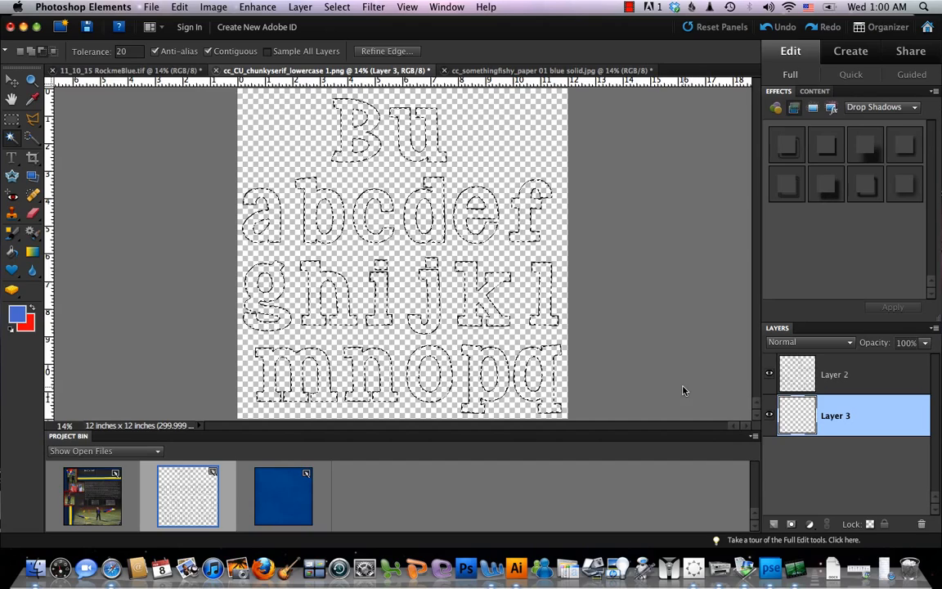
key(alt+BackSpace)
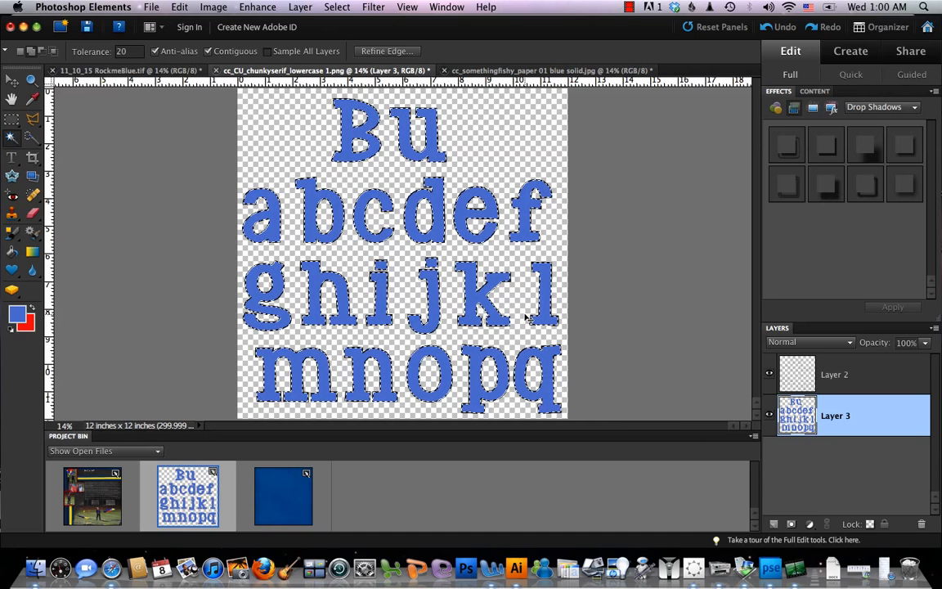
key(super+d)
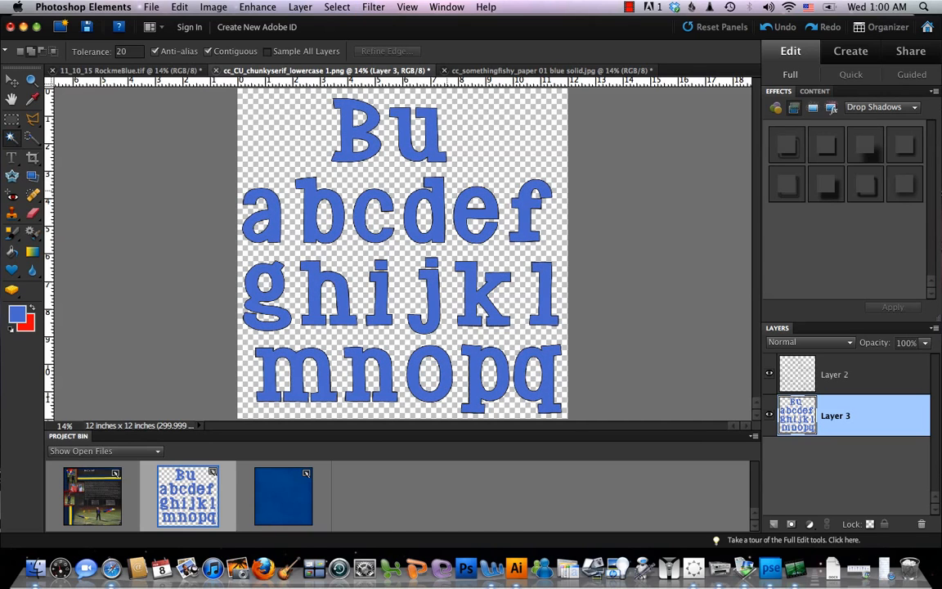
Examine up close how the blue fill meets the black outlines across the letter rows and the "Bu" at the top
key(super+equal)
key(super+equal)
key(super+equal)
key(super+equal)
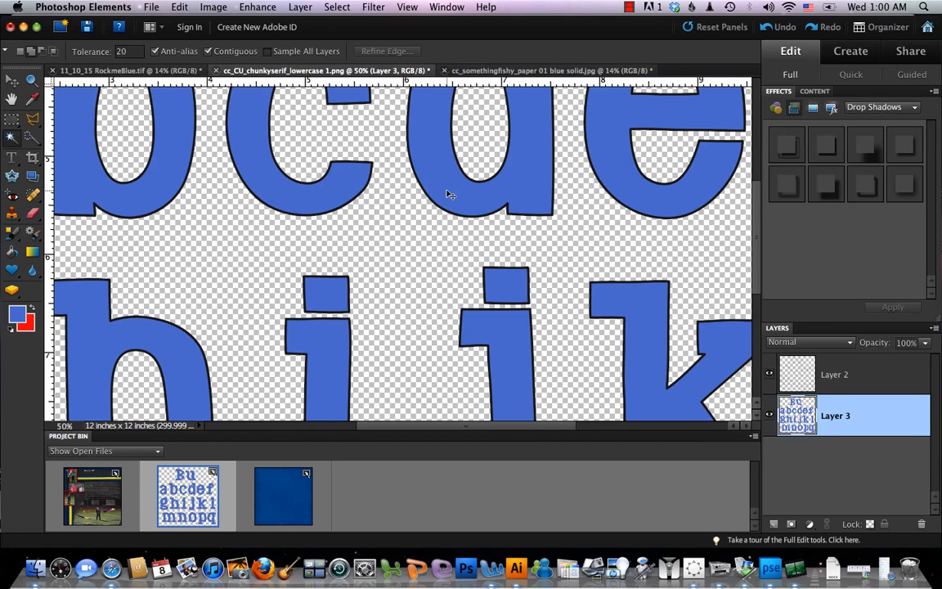
scroll(448, 190, up, 5)
scroll(447, 190, right, 2)
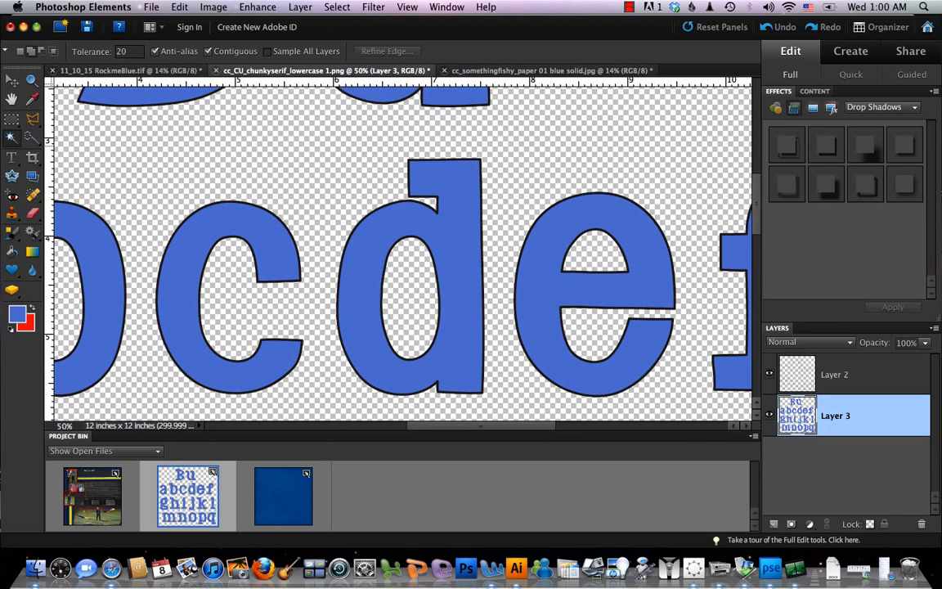
scroll(447, 197, up, 5)
scroll(447, 197, left, 1)
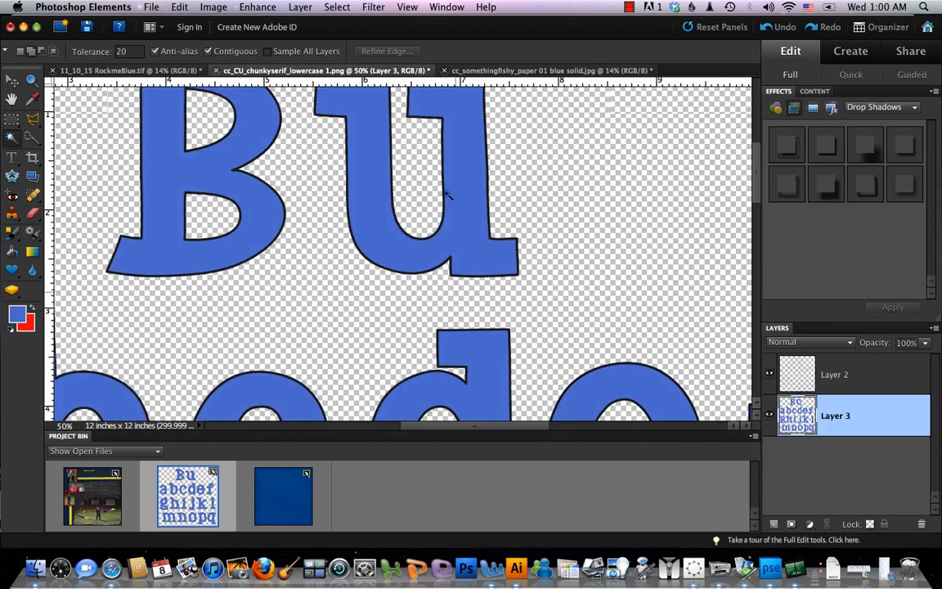
scroll(447, 194, up, 3)
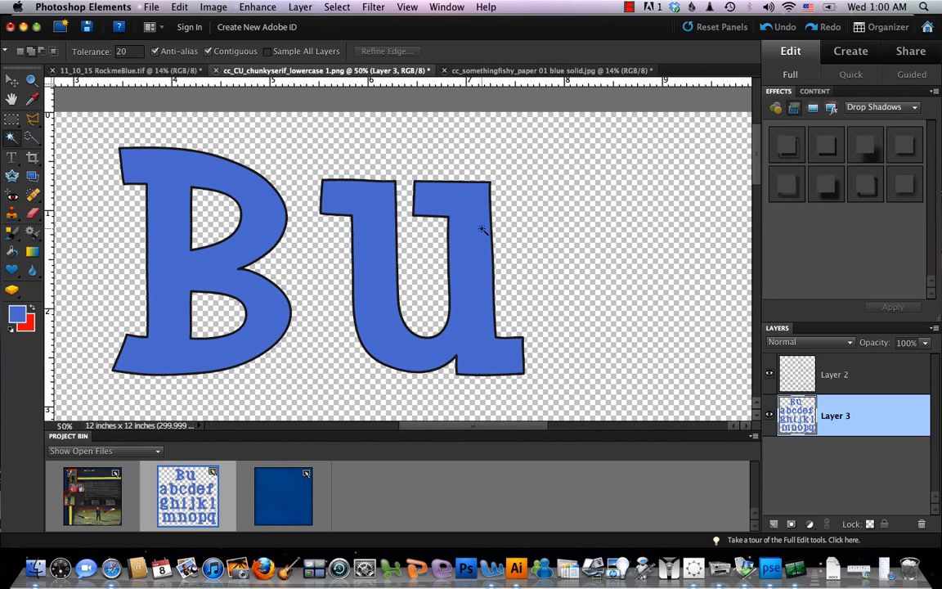
key(super+minus)
key(super+minus)
key(super+minus)
key(super+minus)
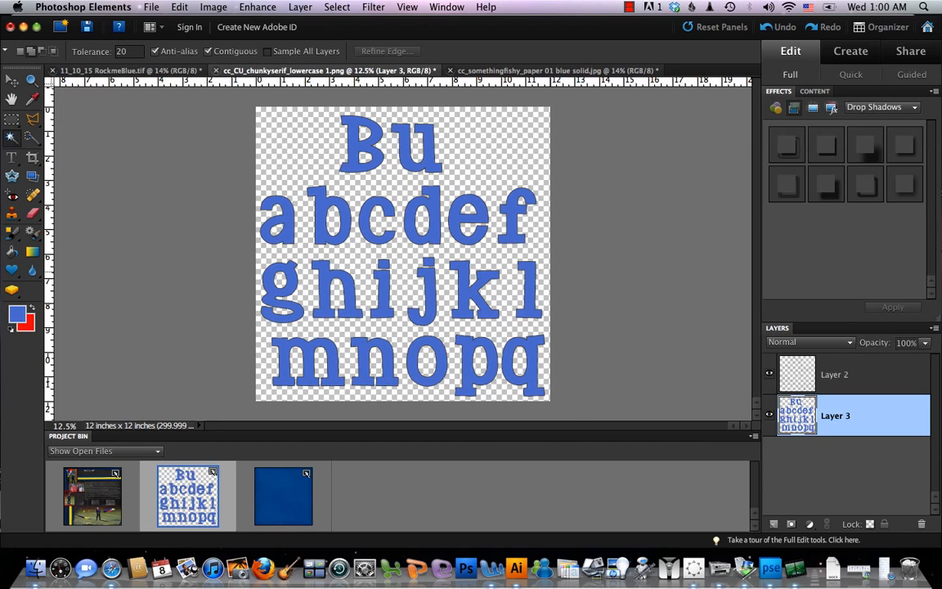
Load the blue letter shapes of Layer 3 as a selection and add a new layer beneath that layer
key(super+plus)
key(super+plus)
key(super+plus)
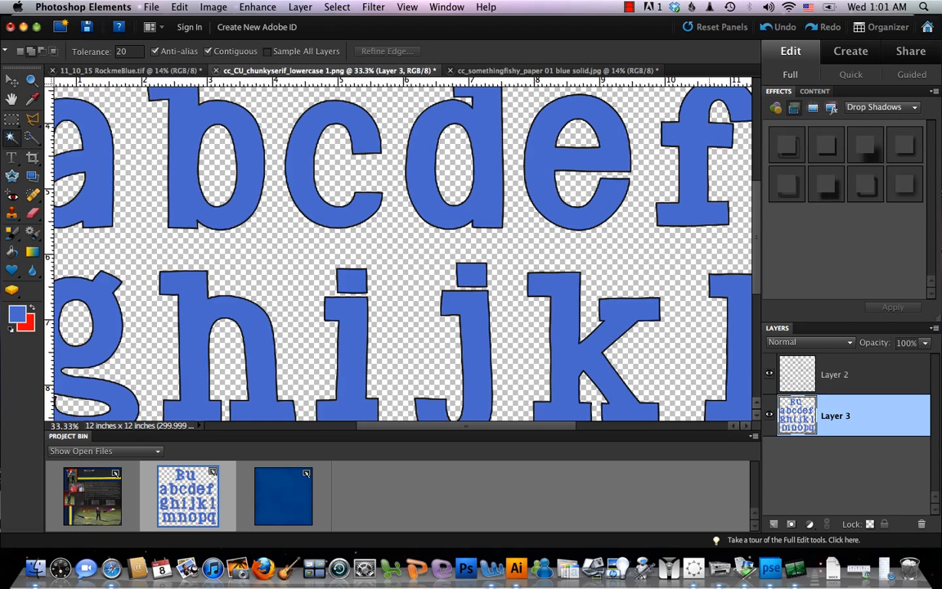
super+click(807, 415)
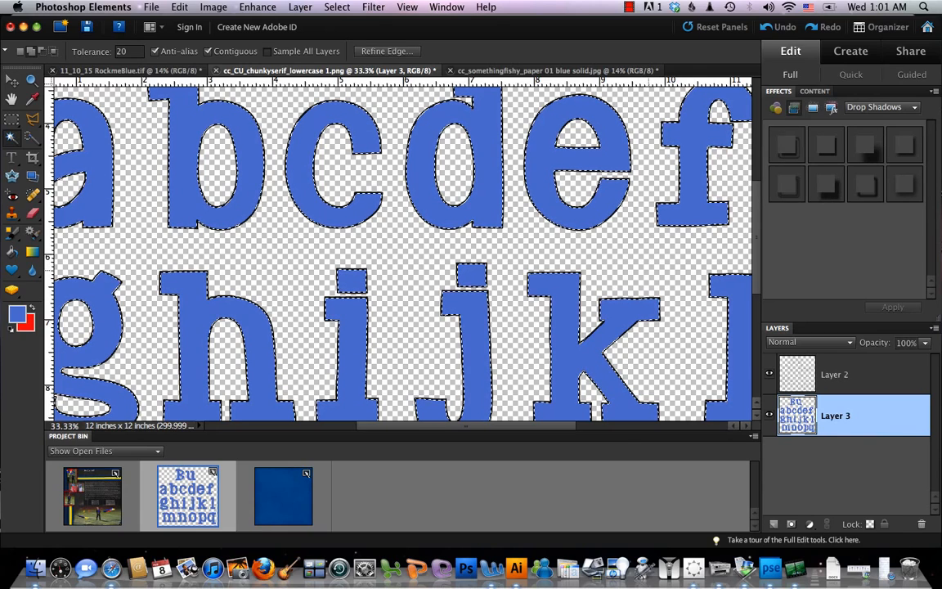
click(773, 524)
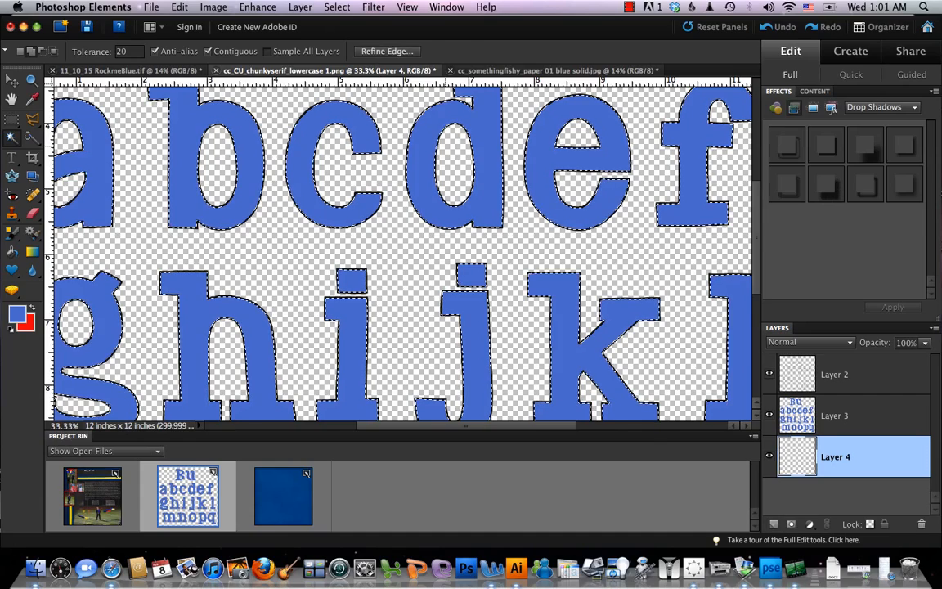
Expand the loaded letter selection by 20 pixels for a border around the letters
scroll(447, 147, up, 2)
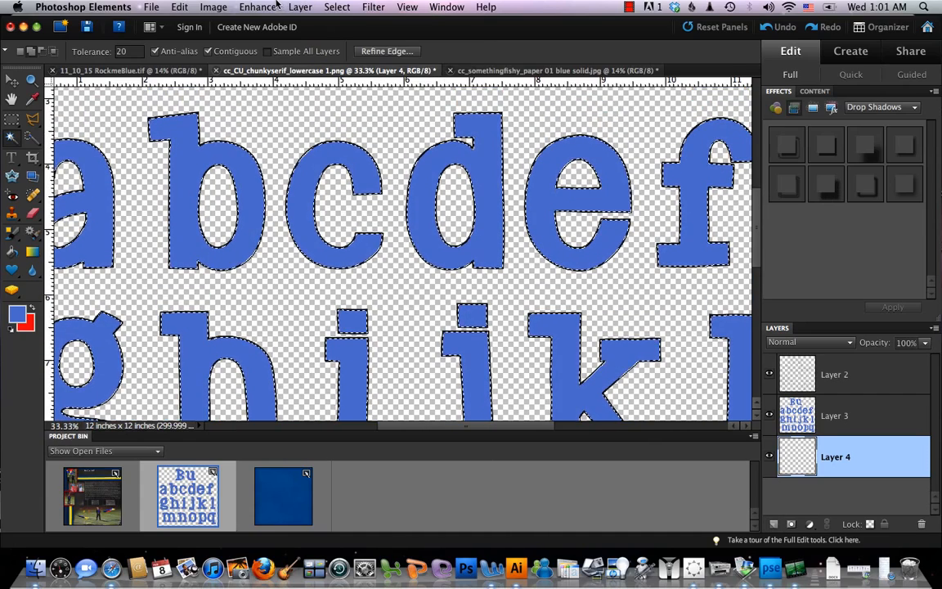
click(337, 7)
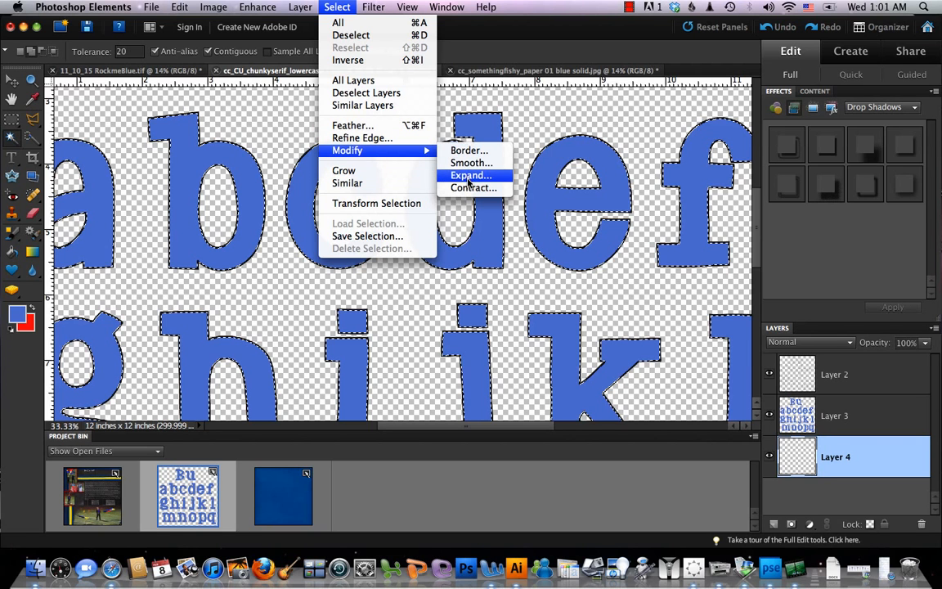
click(470, 175)
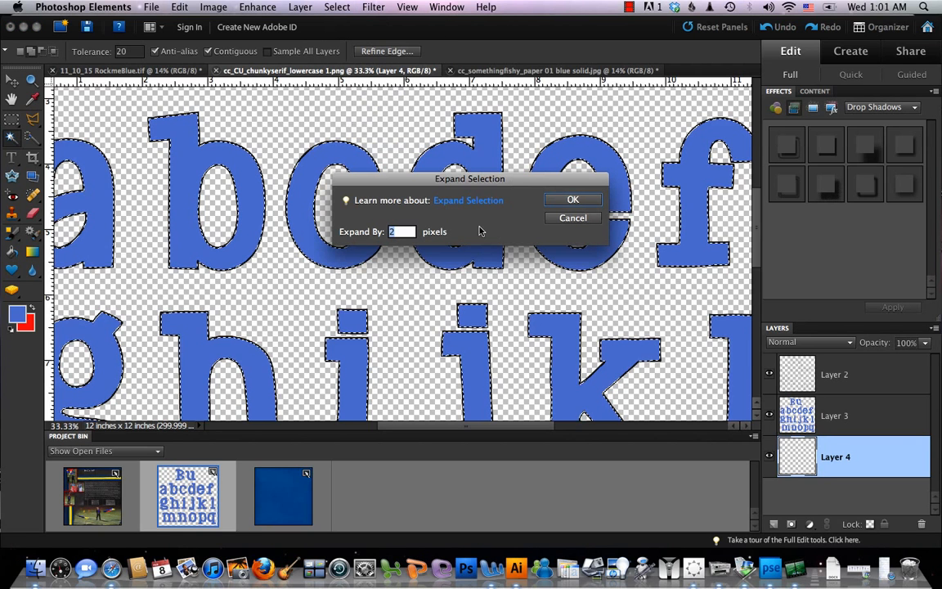
text(20)
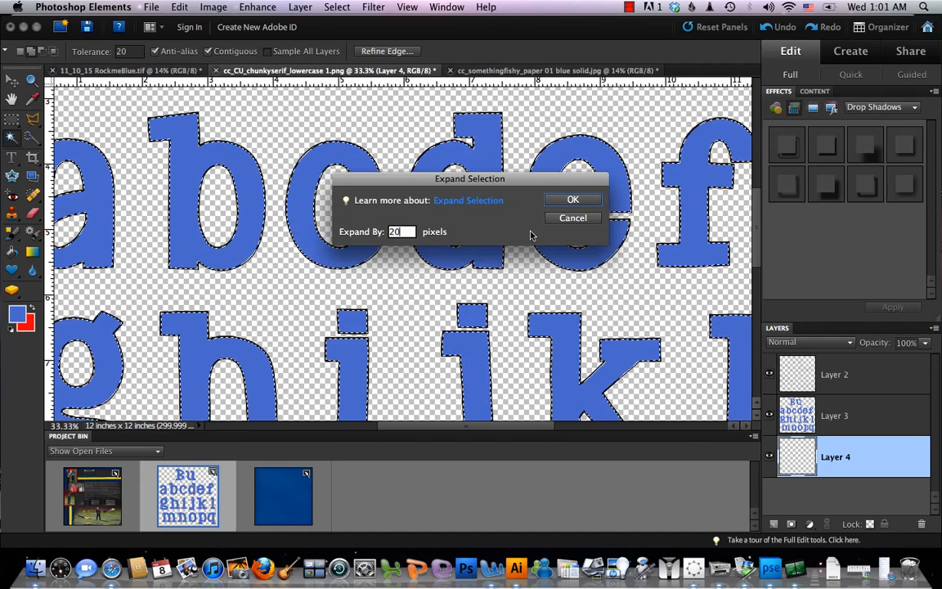
key(Return)
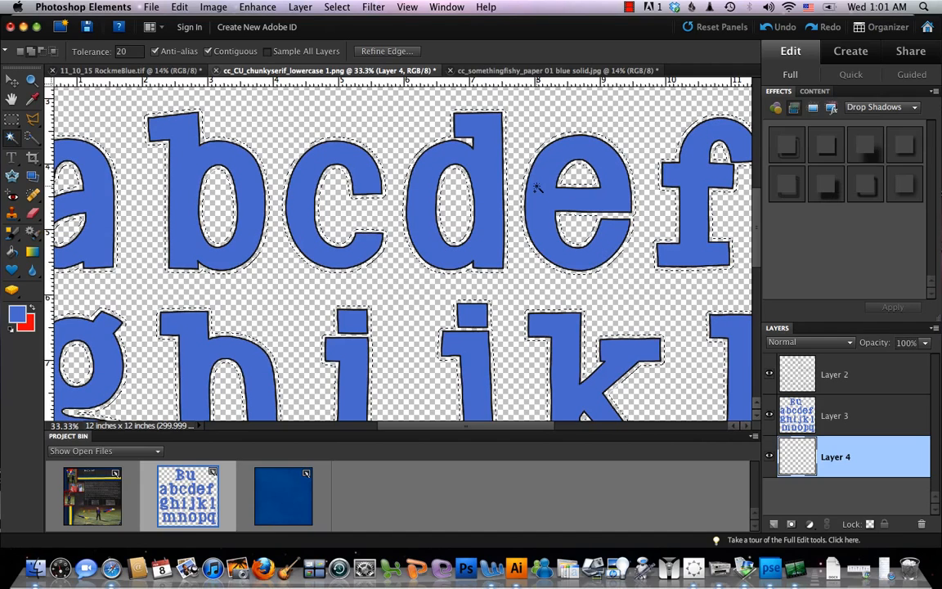
Fill the expanded selection on the lowest layer with white, using the default colors swapped so white is the foreground, and deselect
key(super+minus)
key(super+minus)
key(super+minus)
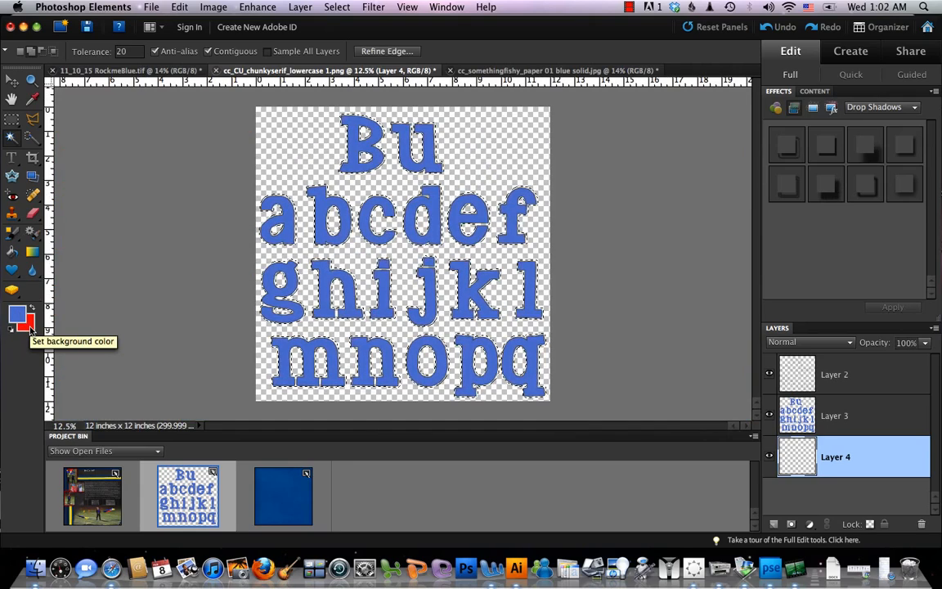
key(d)
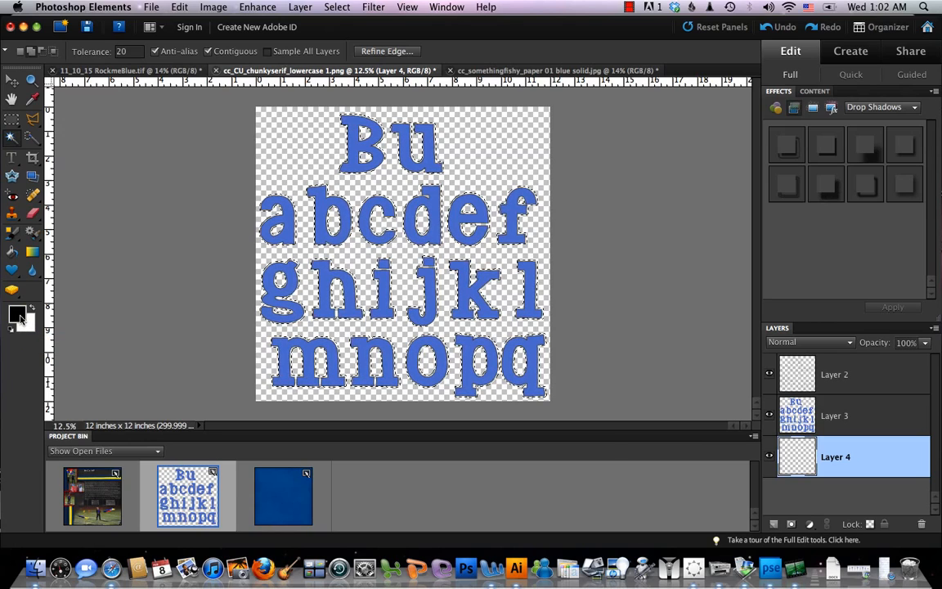
key(x)
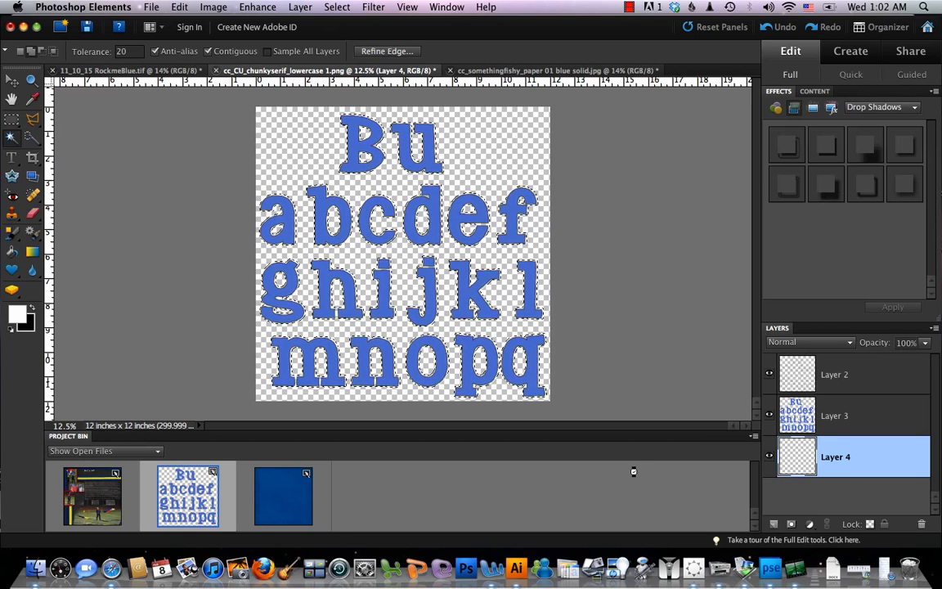
key(alt+BackSpace)
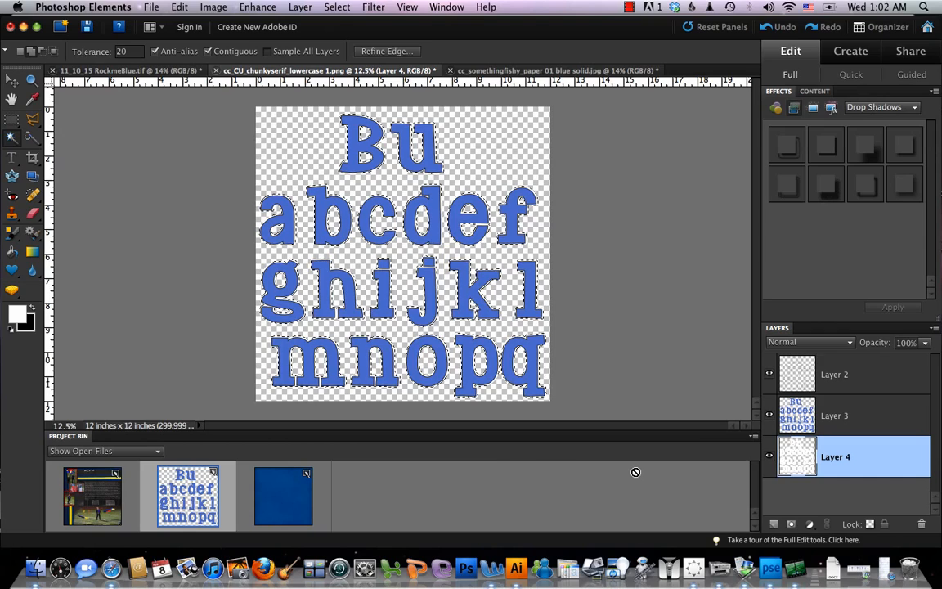
key(super+d)
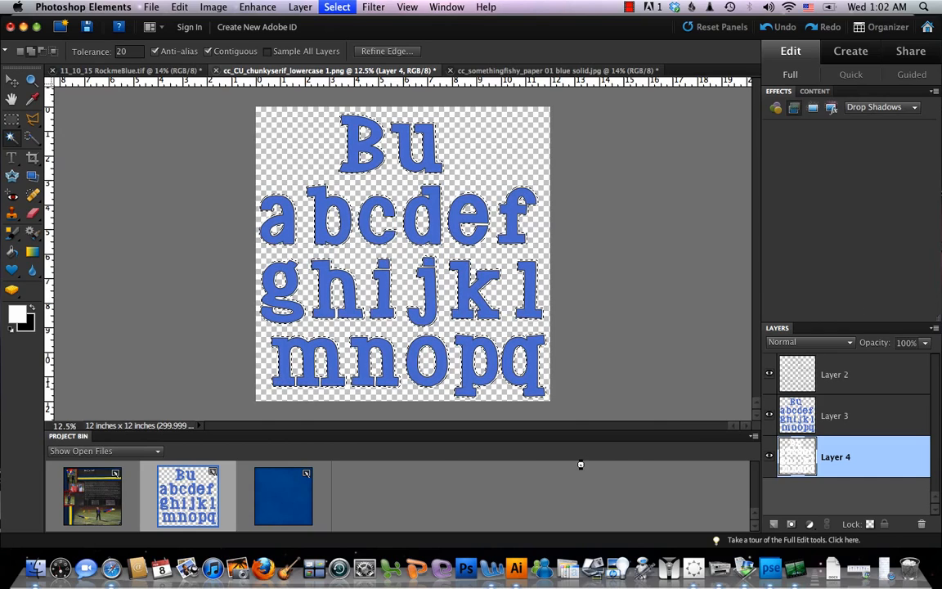
key(super+equal)
key(super+equal)
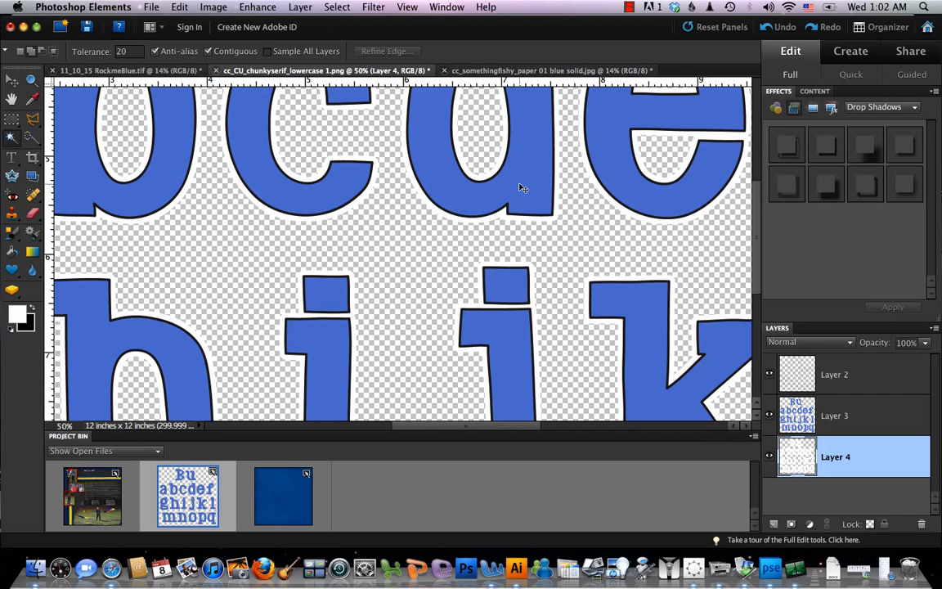
Copy the solid blue paper into the lowercase alphabet image, place it directly above Layer 3 and clip it to the letters
key(super+minus)
key(super+minus)
key(super+minus)
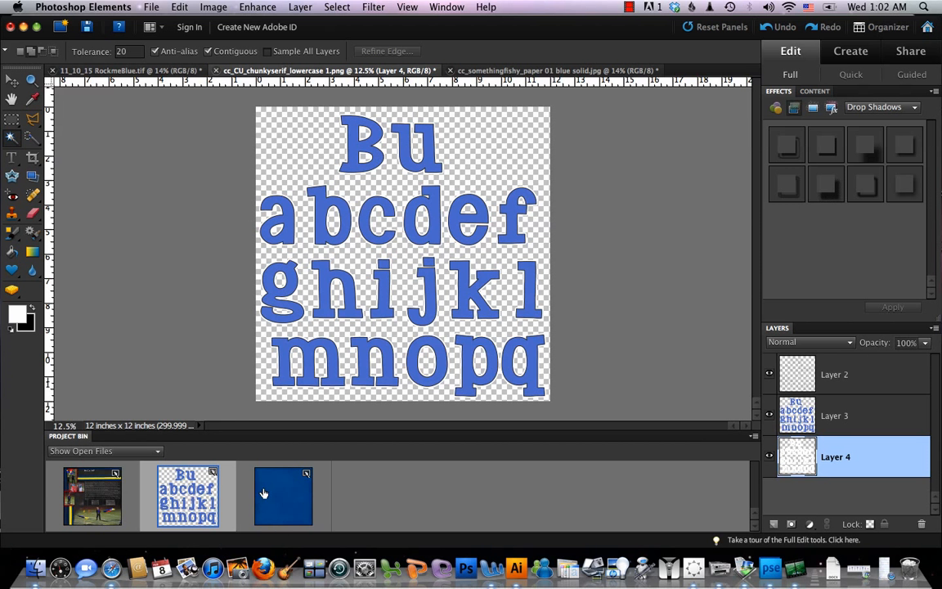
click(284, 497)
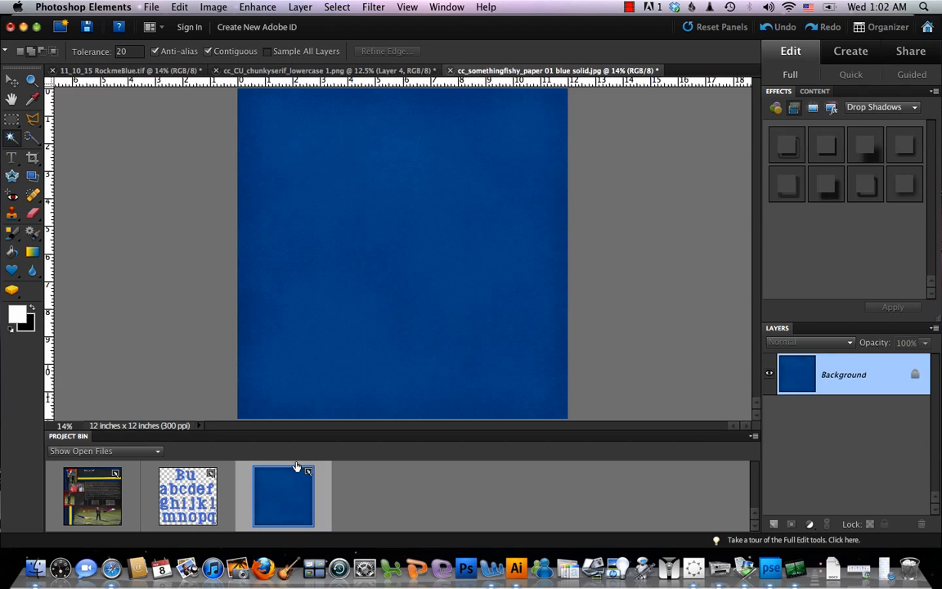
click(11, 82)
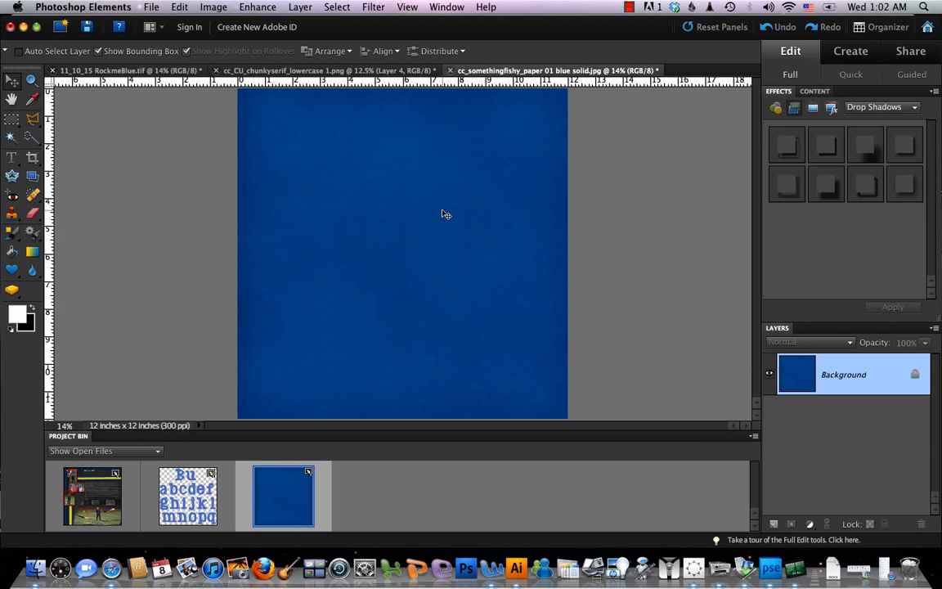
drag(444, 209, 185, 501)
drag(375, 221, 183, 495)
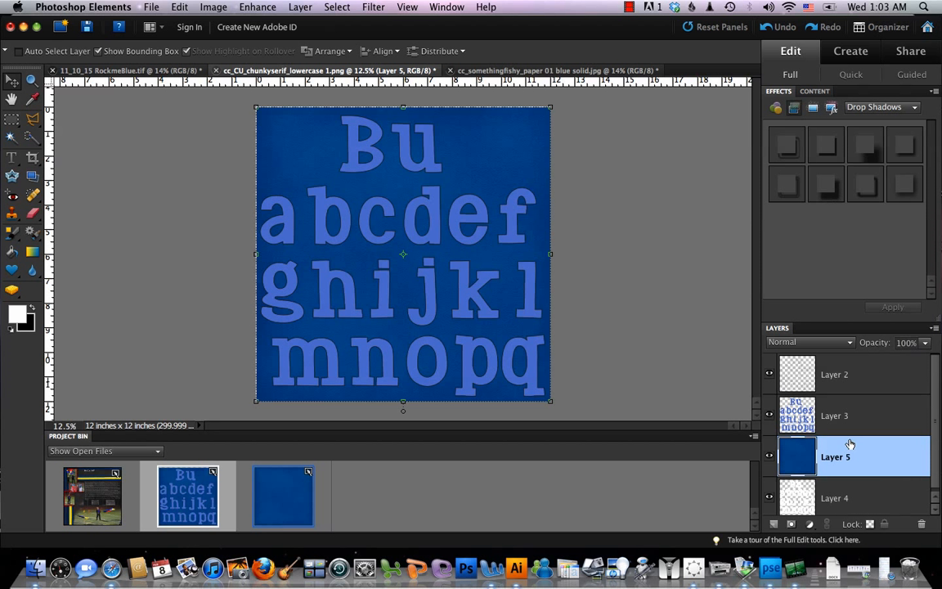
drag(852, 452, 846, 394)
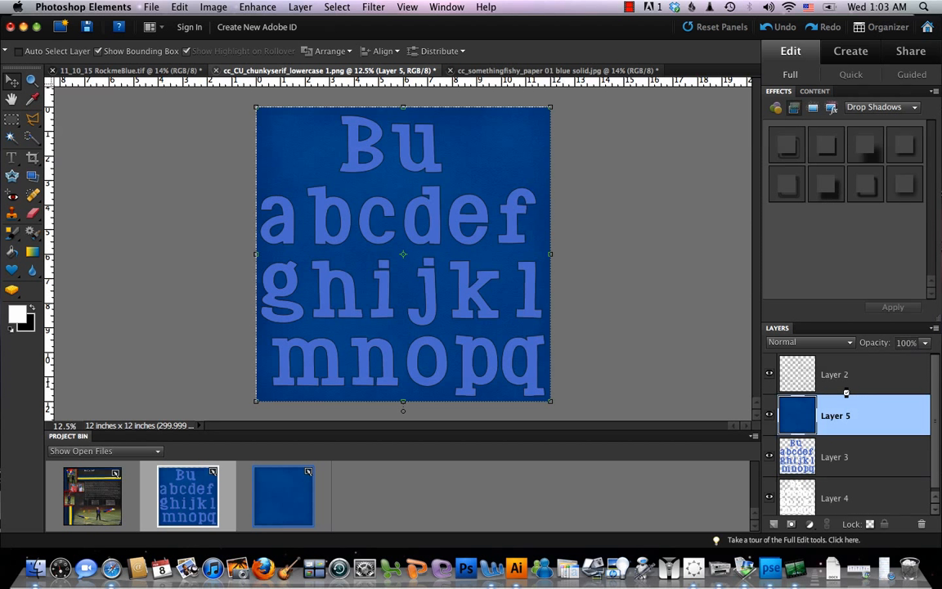
alt+click(841, 437)
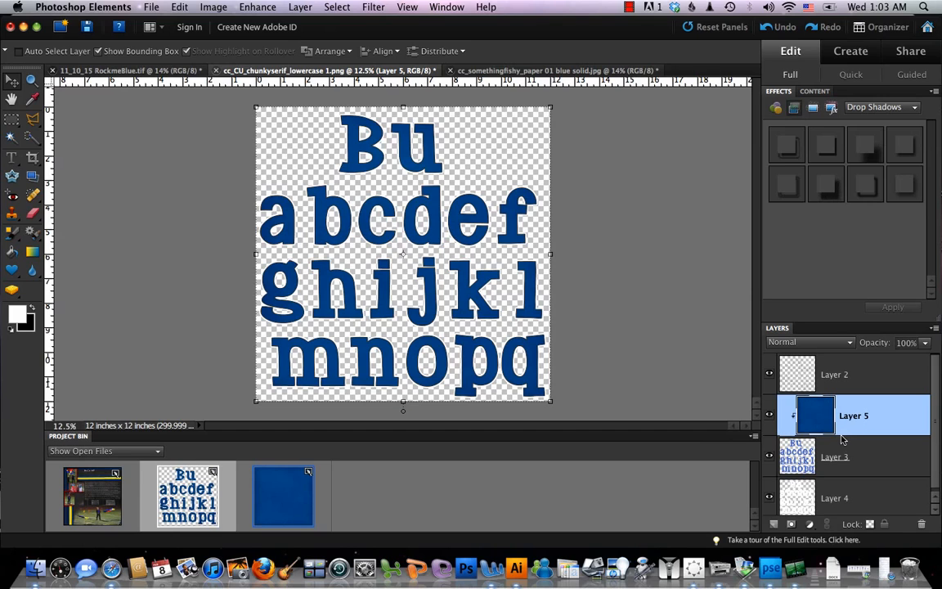
Examine up close how the blue paper texture, black outline and white border look on the letter rows and the "Bu"
key(super+equal)
key(super+equal)
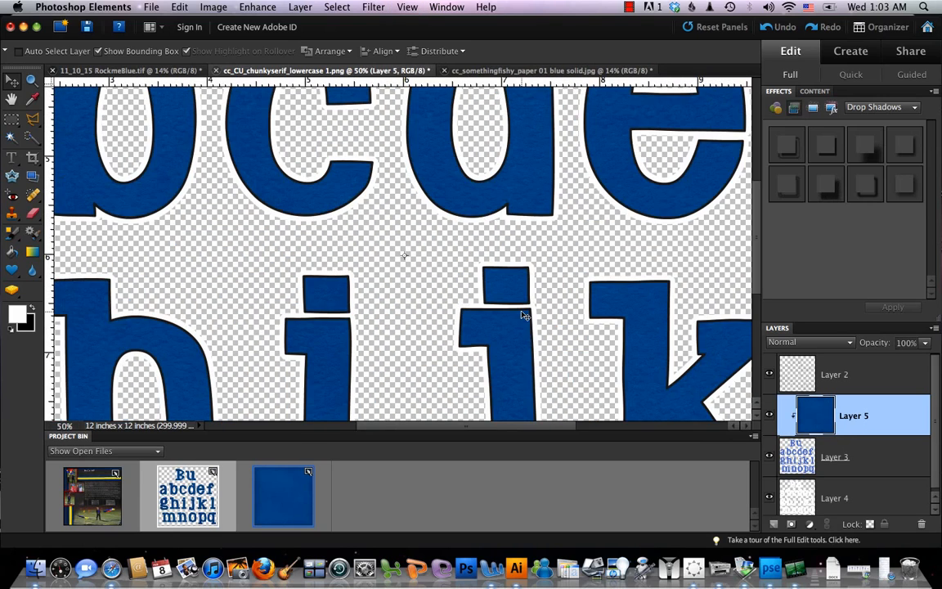
scroll(525, 315, up, 10)
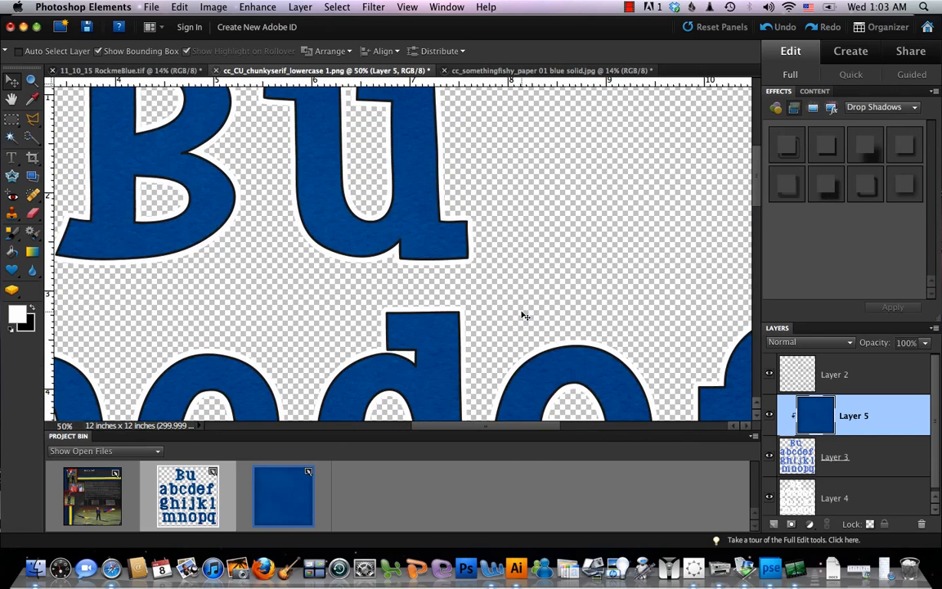
scroll(524, 316, up, 1)
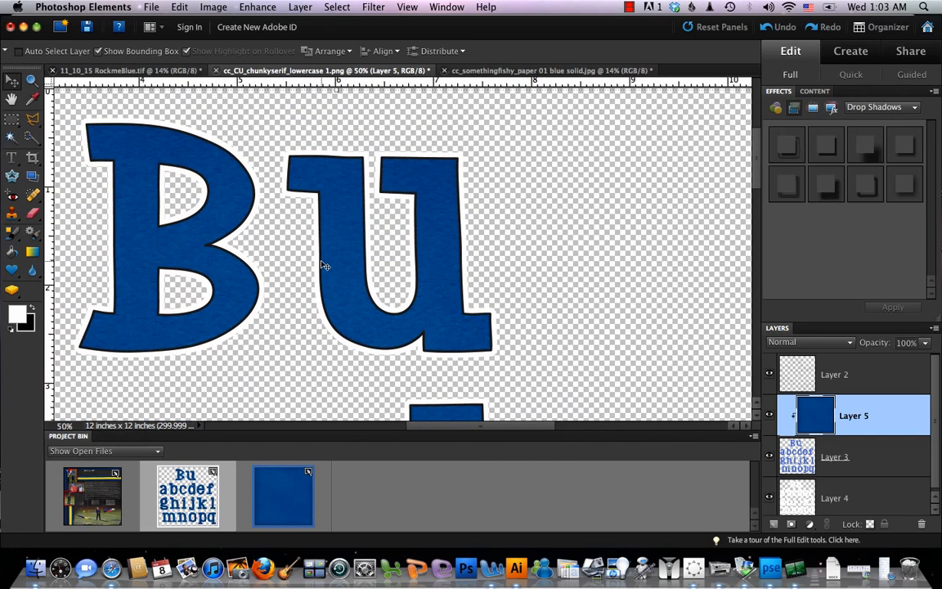
key(super+minus)
key(super+minus)
key(super+minus)
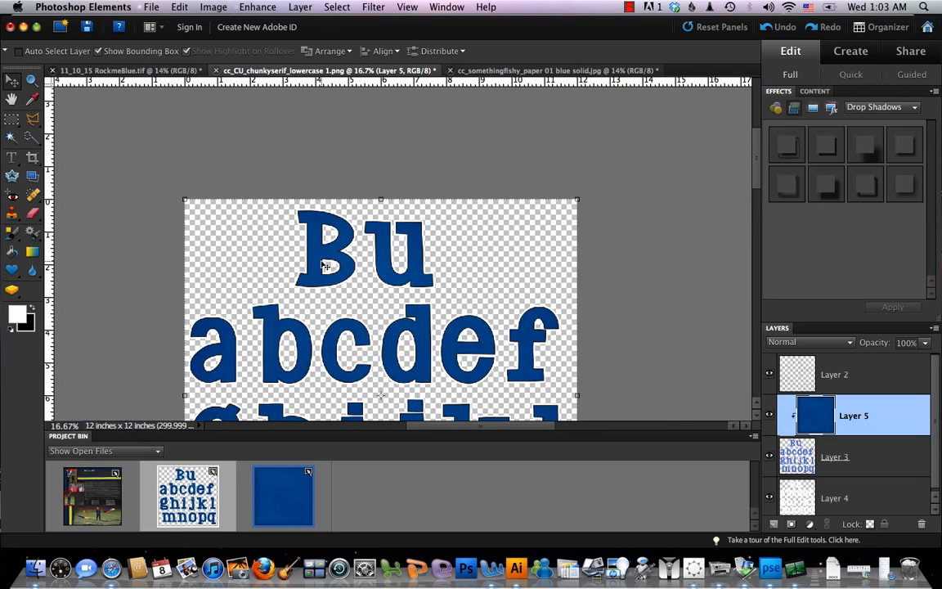
scroll(324, 266, down, 5)
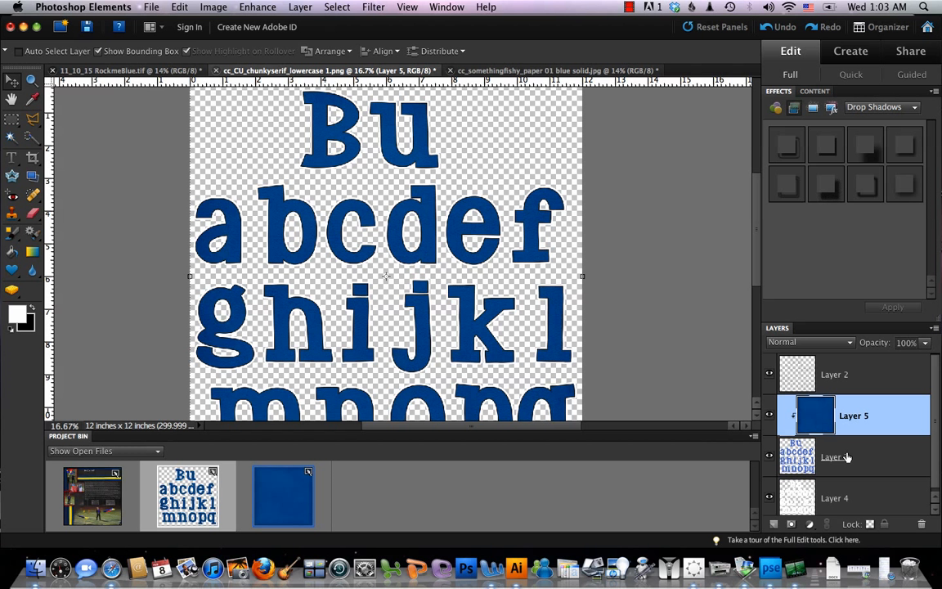
Merge the clipped blue paper down into Layer 3 and load the merged letters as a selection
key(super+e)
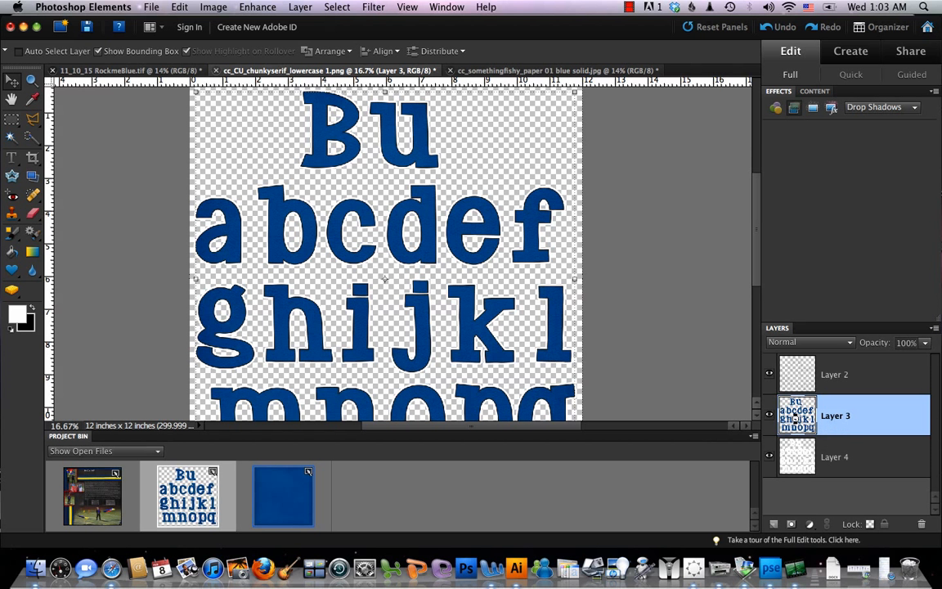
super+click(798, 420)
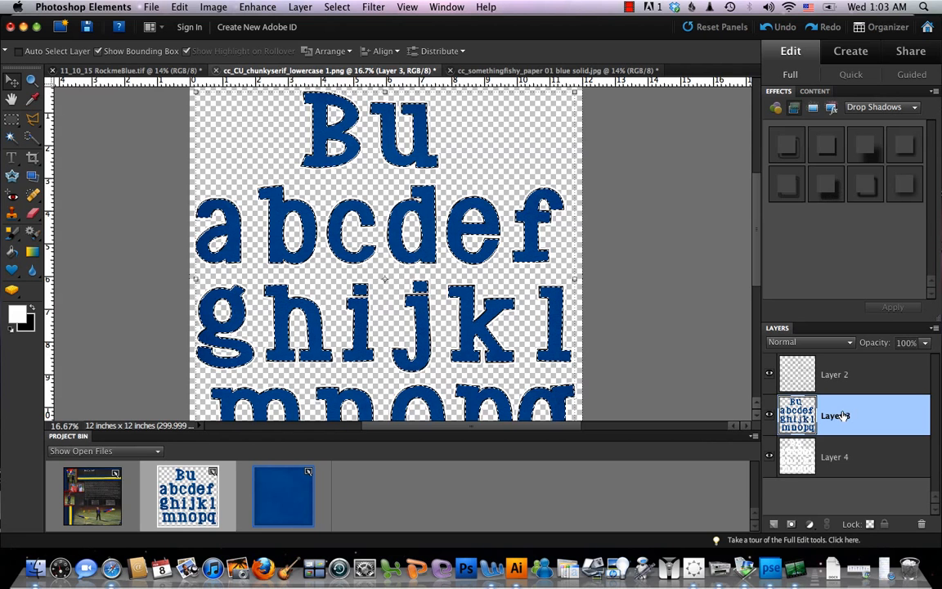
Add a new layer above Layer 3 and contract the letter selection by 40 pixels
key(super+shift+alt+n)
click(337, 7)
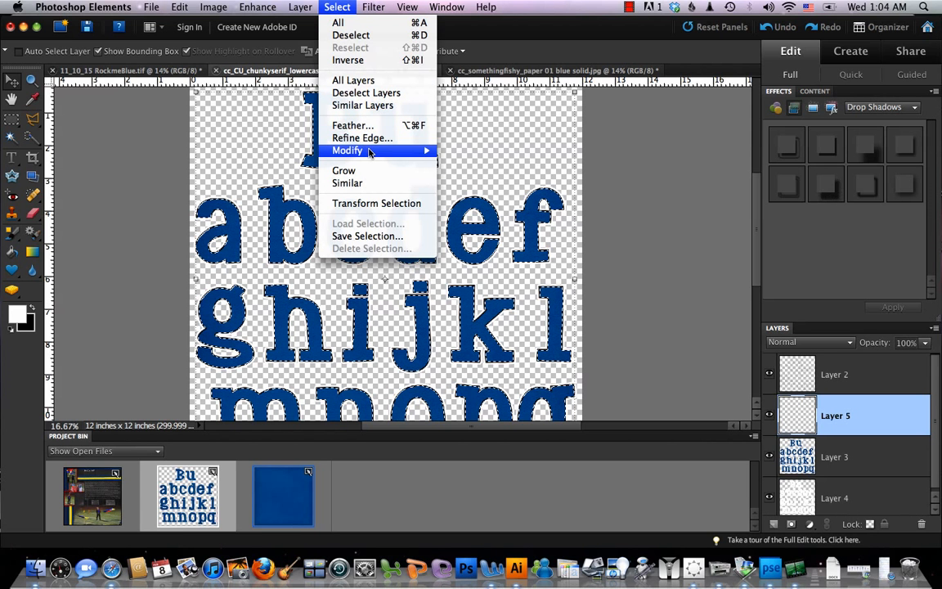
mouse_move(372, 151)
click(474, 188)
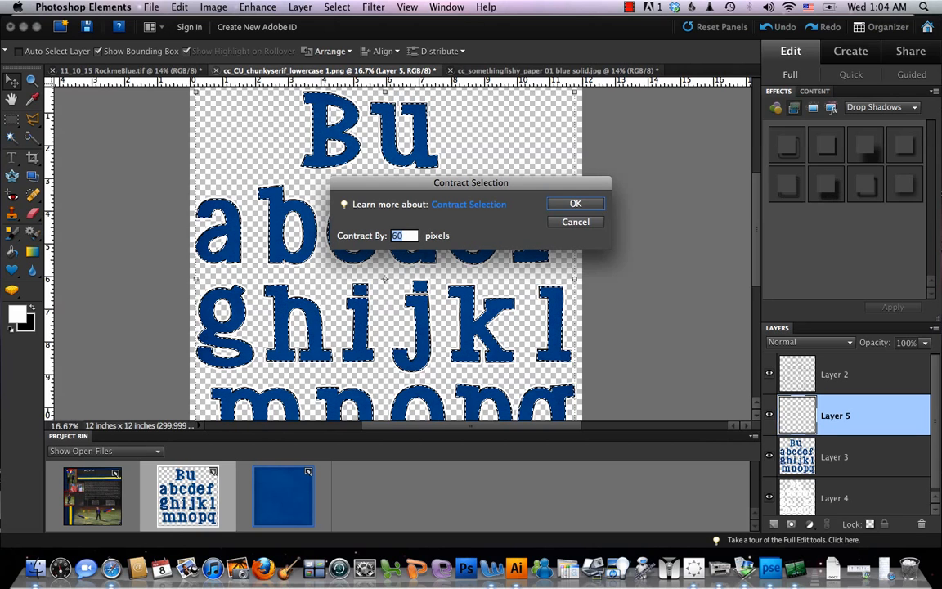
text(40)
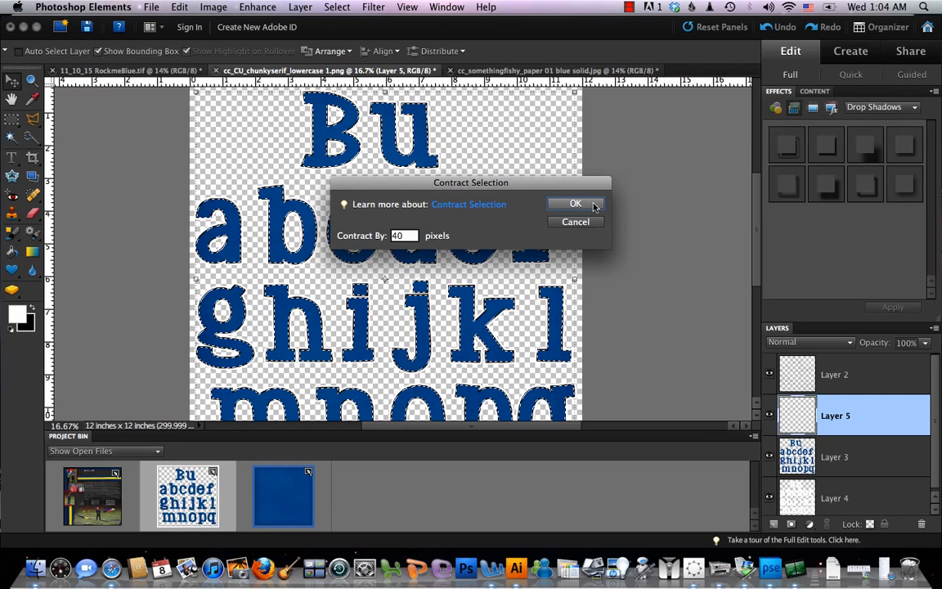
click(591, 205)
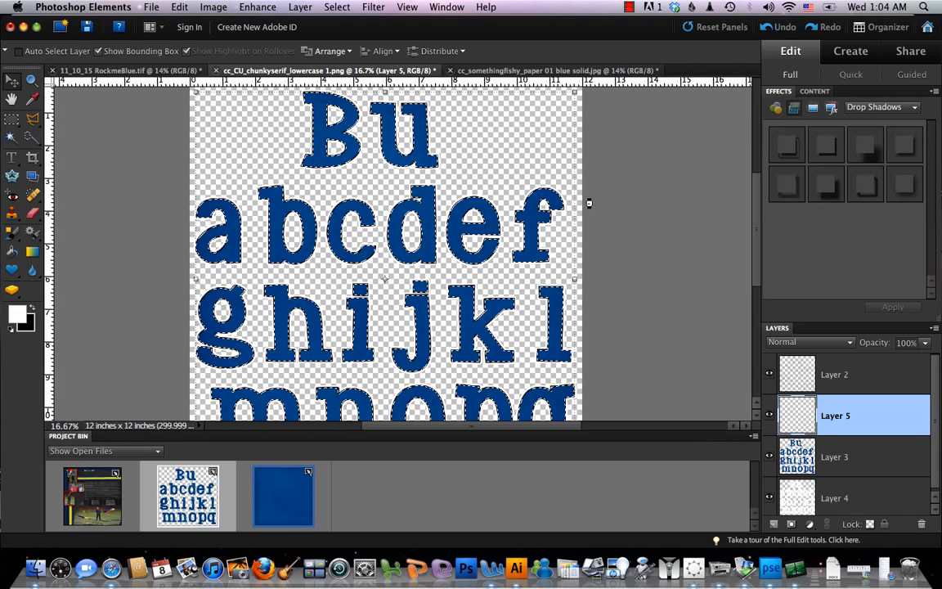
Feather the contracted letter selection with a radius of 25 pixels
click(308, 9)
mouse_move(334, 7)
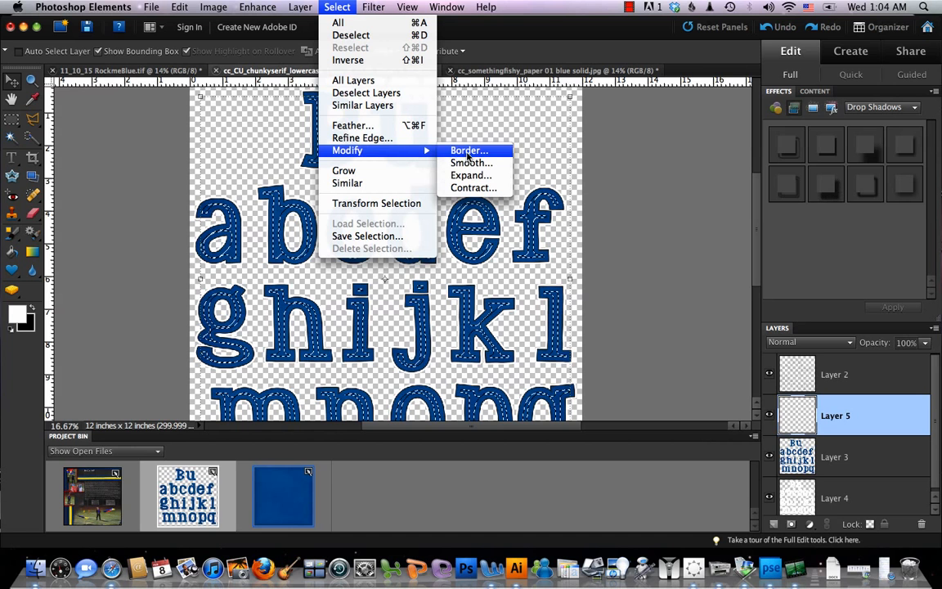
click(407, 127)
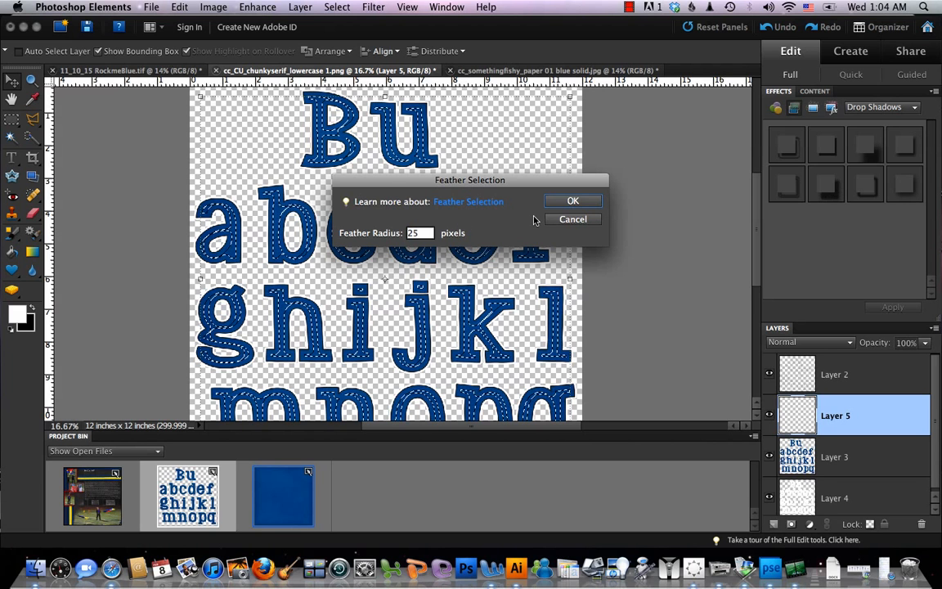
click(573, 201)
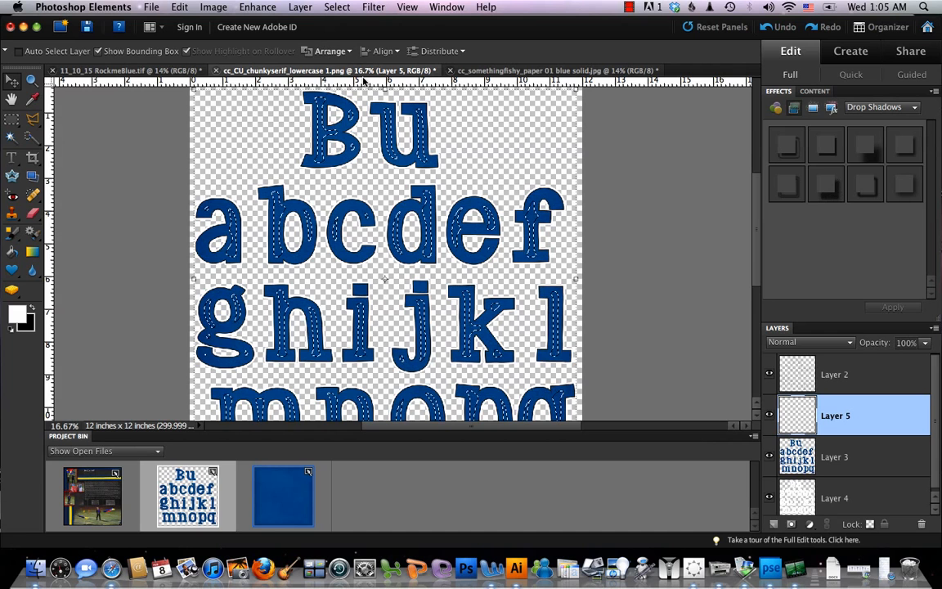
Invert the feathered selection and copy the letter edges of Layer 3 onto their own layer
click(337, 7)
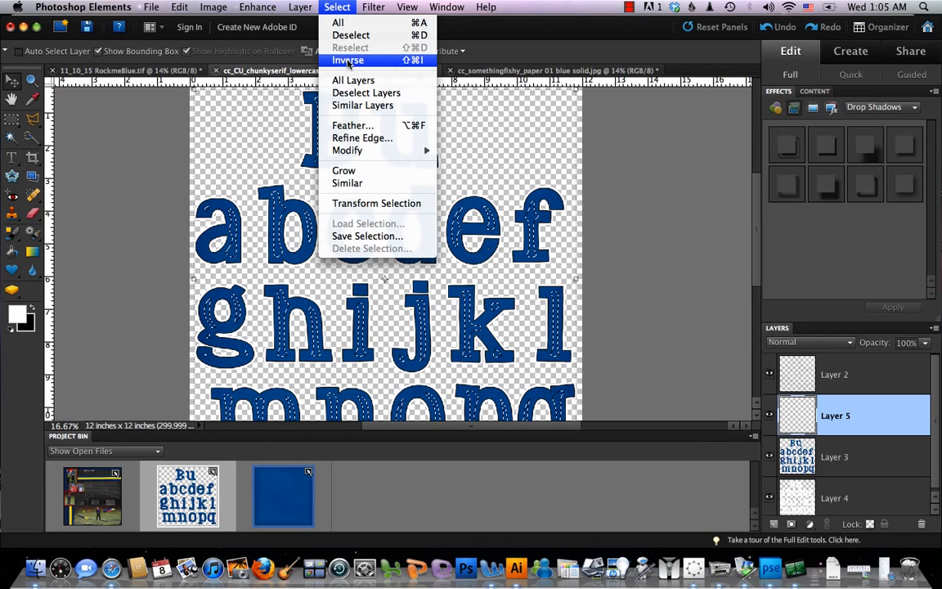
click(348, 61)
click(799, 457)
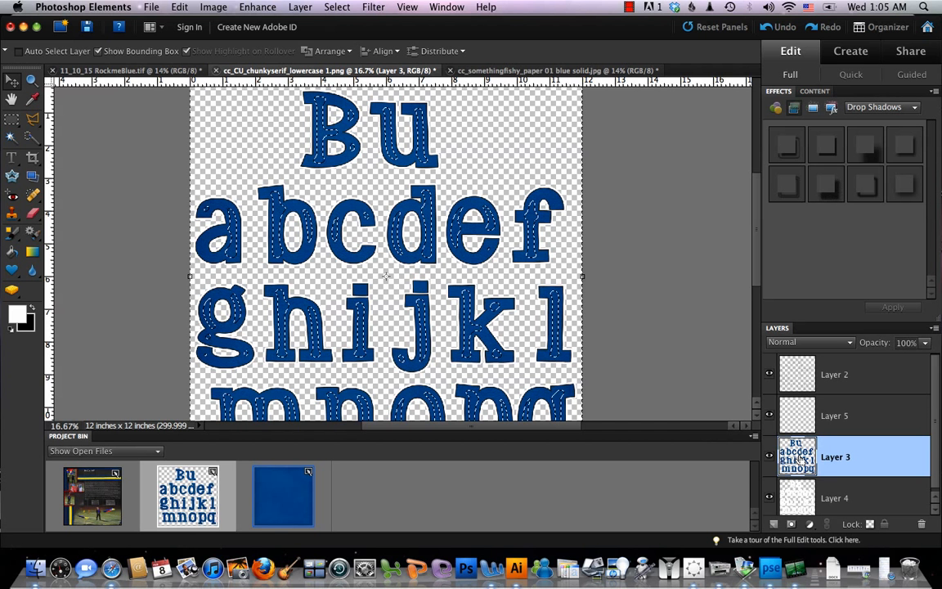
key(super+j)
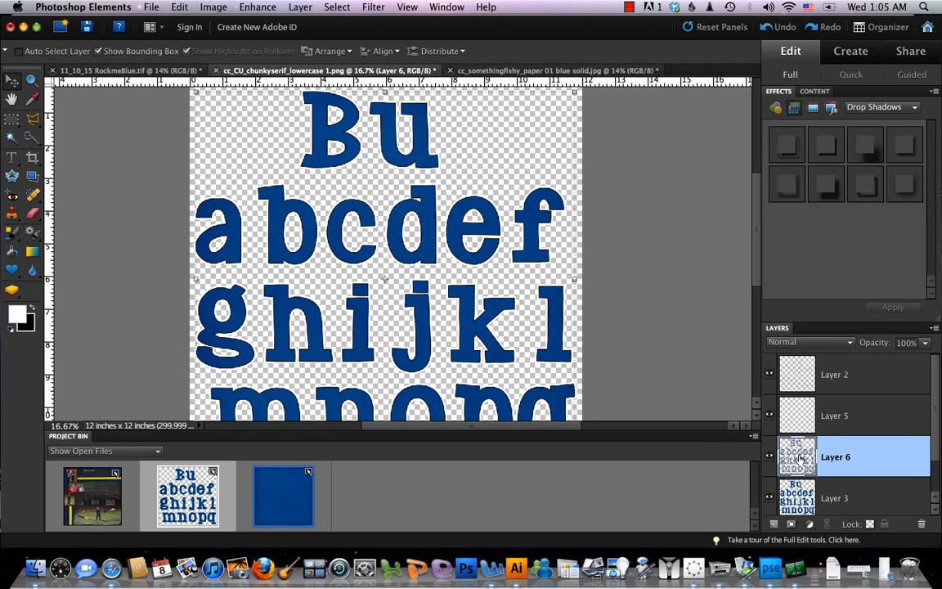
Check the copied letter edges with Layer 3 hidden, restore Layer 3, and set the edge layer to Multiply at 23% opacity
click(769, 499)
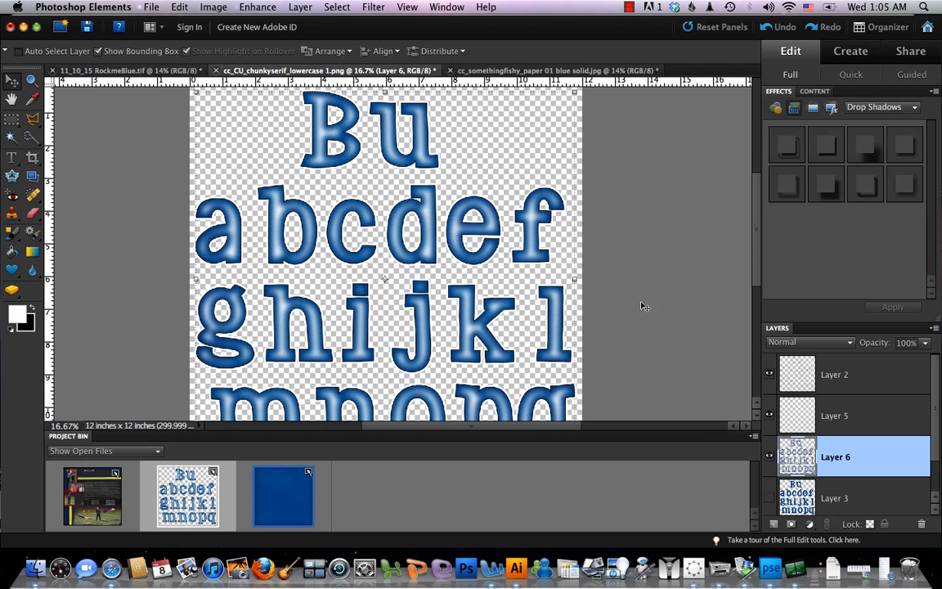
click(769, 499)
click(798, 342)
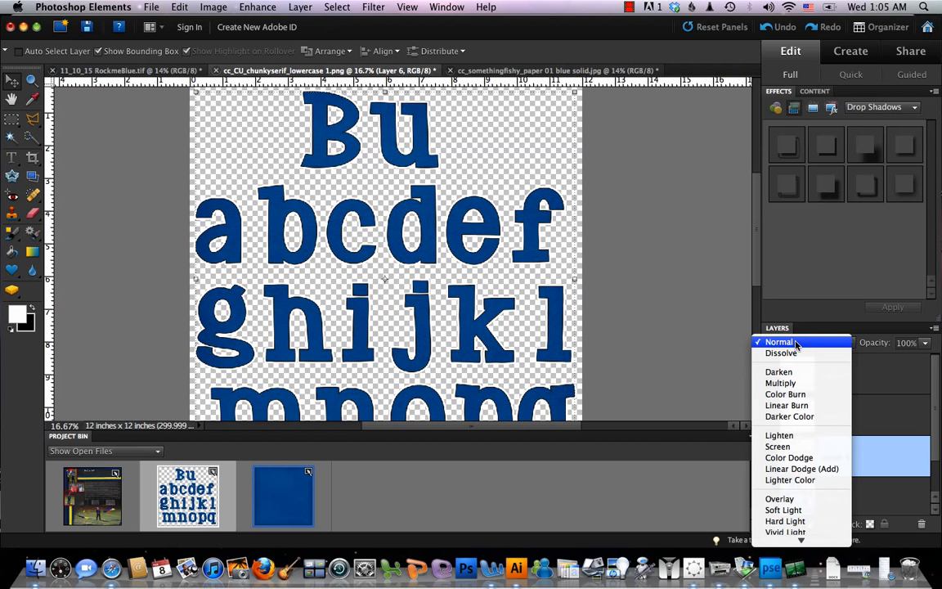
click(785, 383)
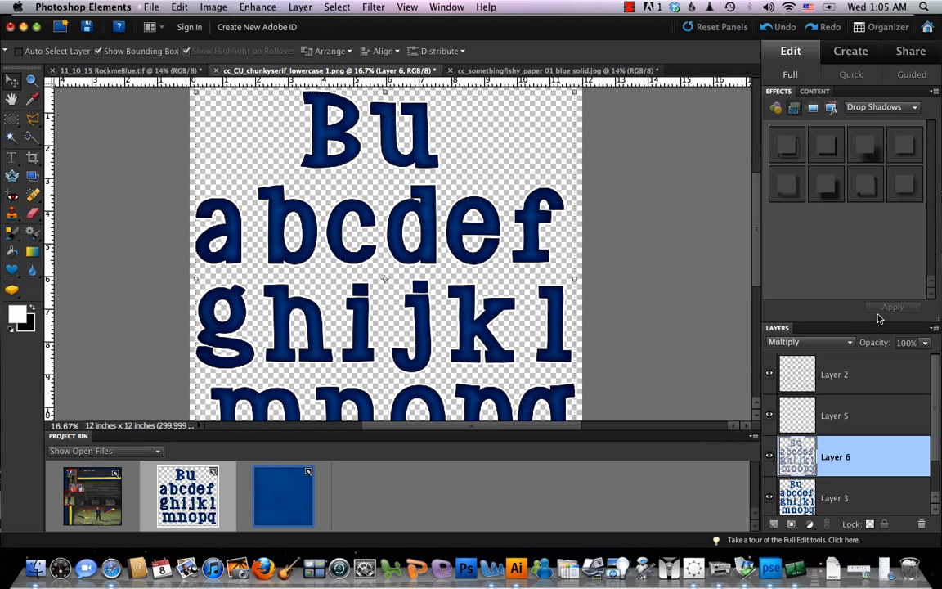
click(925, 343)
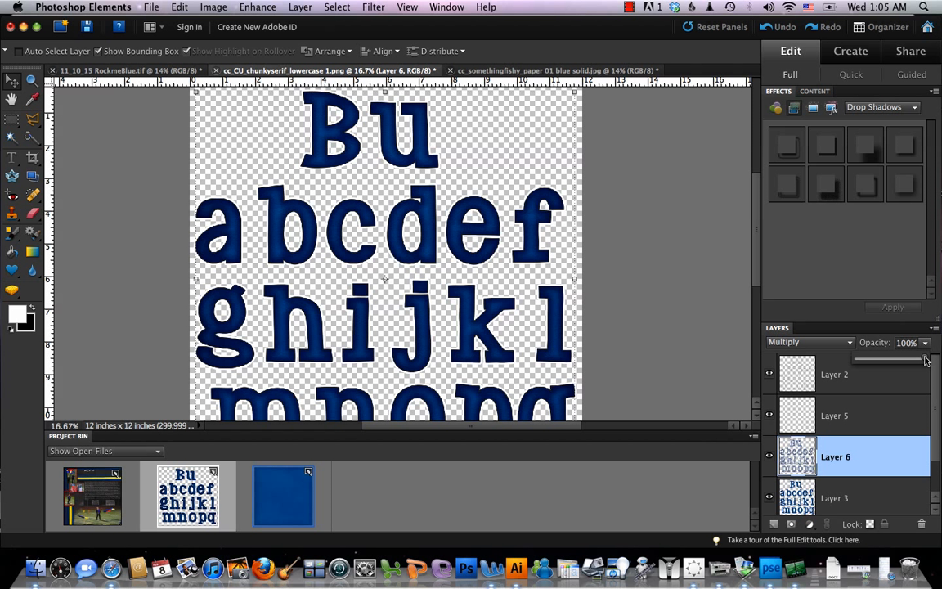
drag(925, 360, 873, 362)
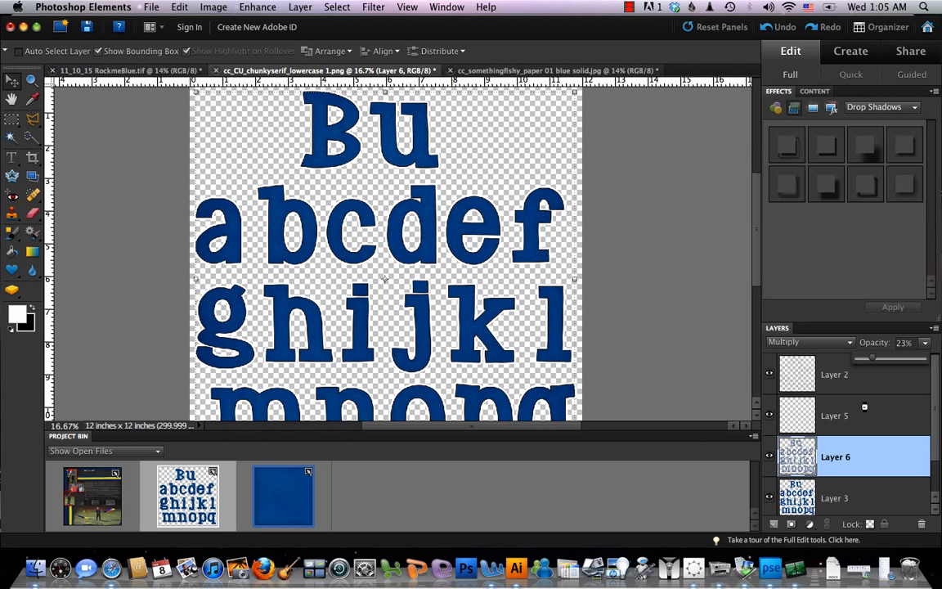
Merge all visible layers of the alphabet image and copy the merged letters into the 11_10_15 RockmeBlue.tif page
click(850, 417)
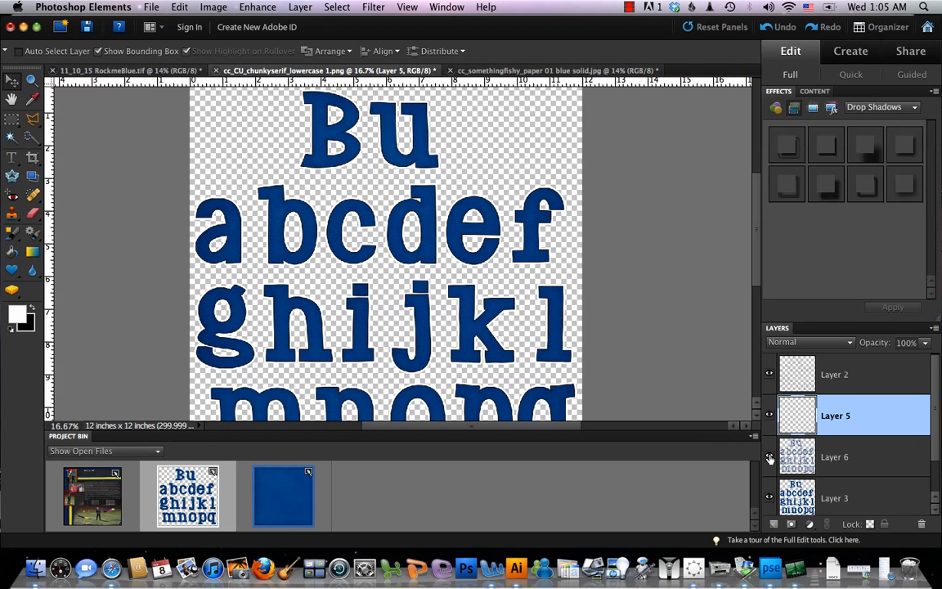
click(769, 457)
key(super+minus)
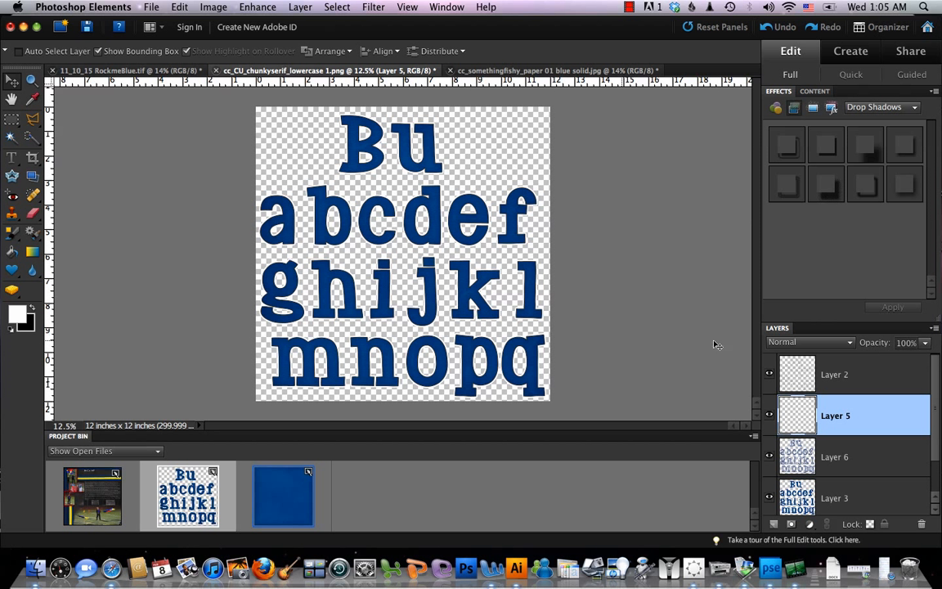
right_click(867, 423)
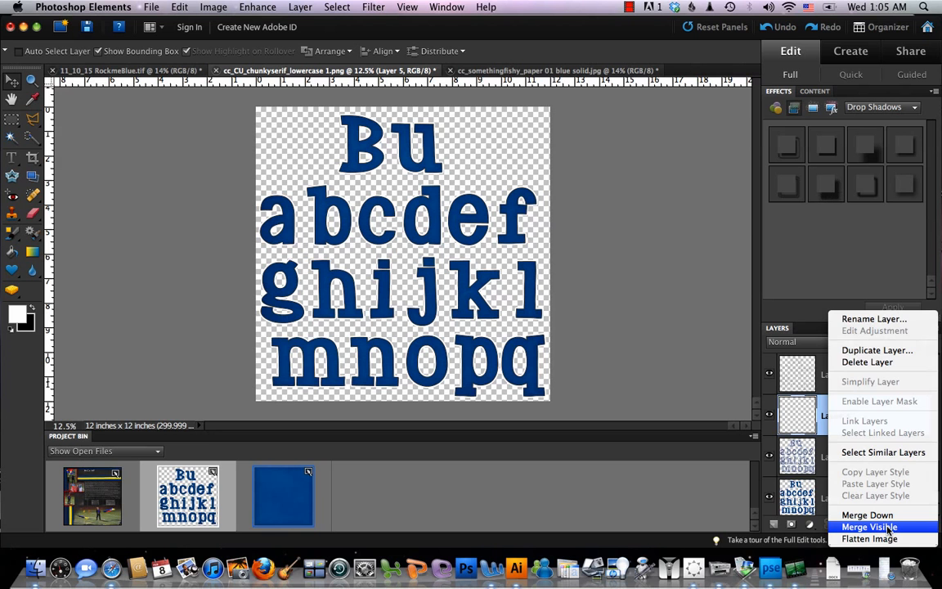
click(889, 530)
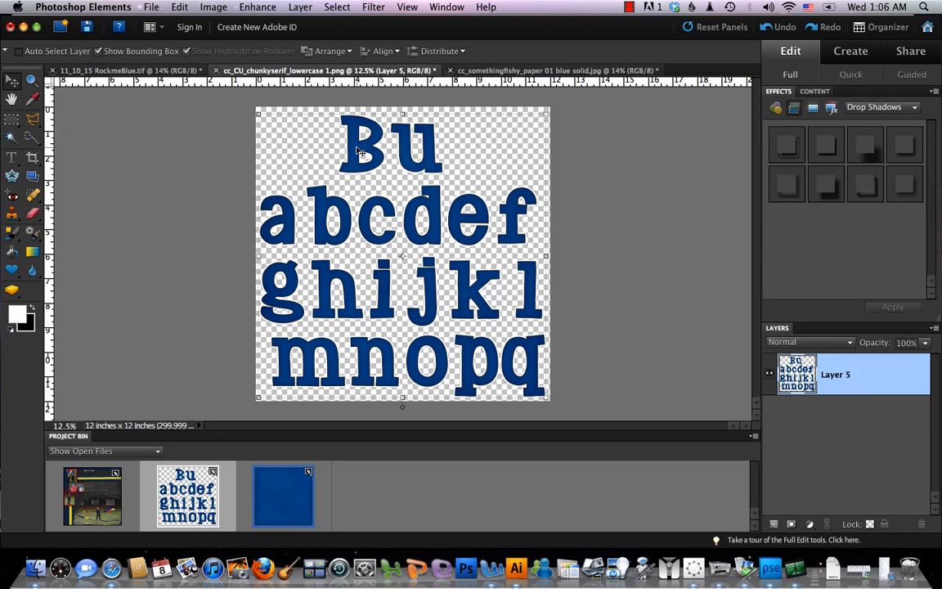
drag(357, 149, 92, 496)
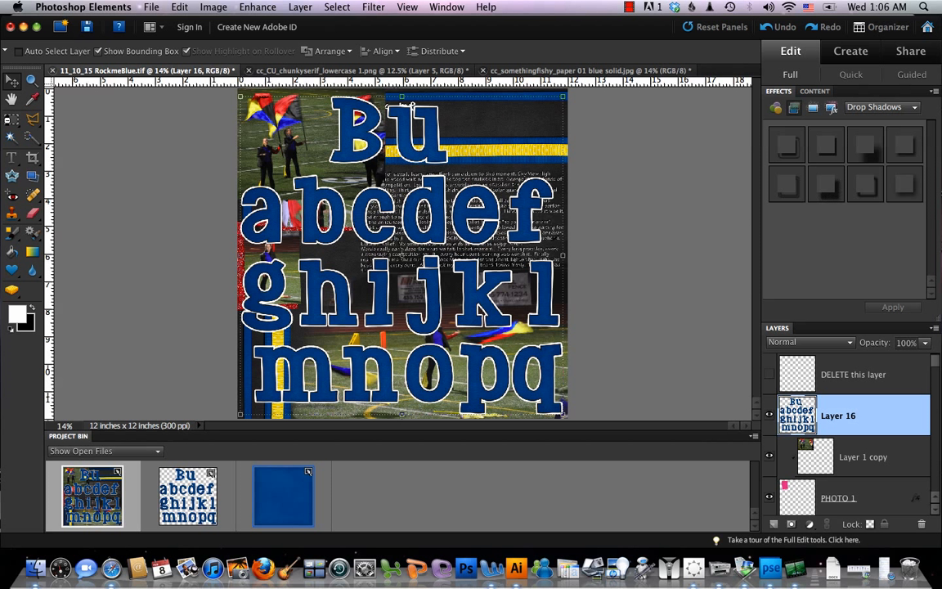
Draw a rectangular selection around the capital B on the page and add a new layer above the alphabet
key(m)
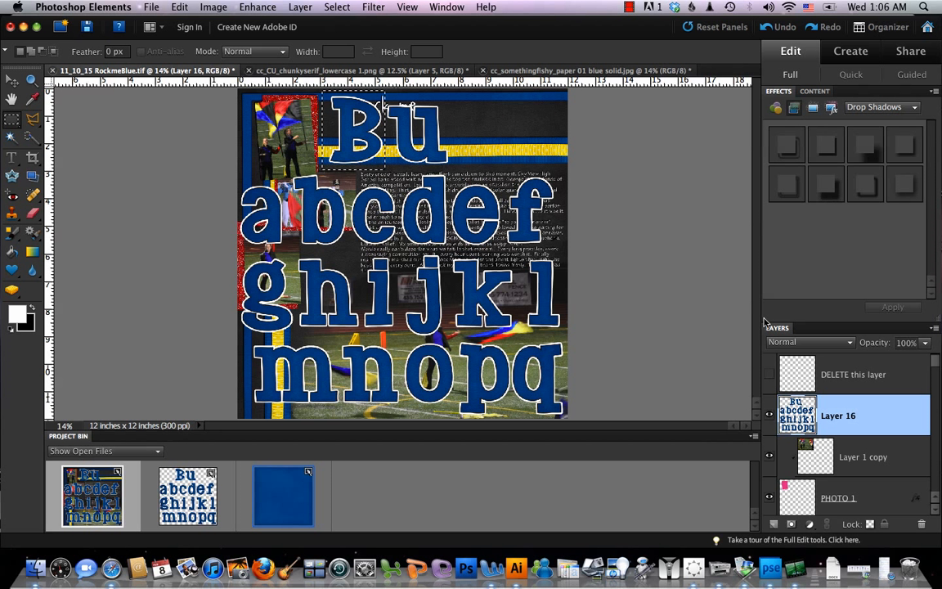
key(super+alt+shift+n)
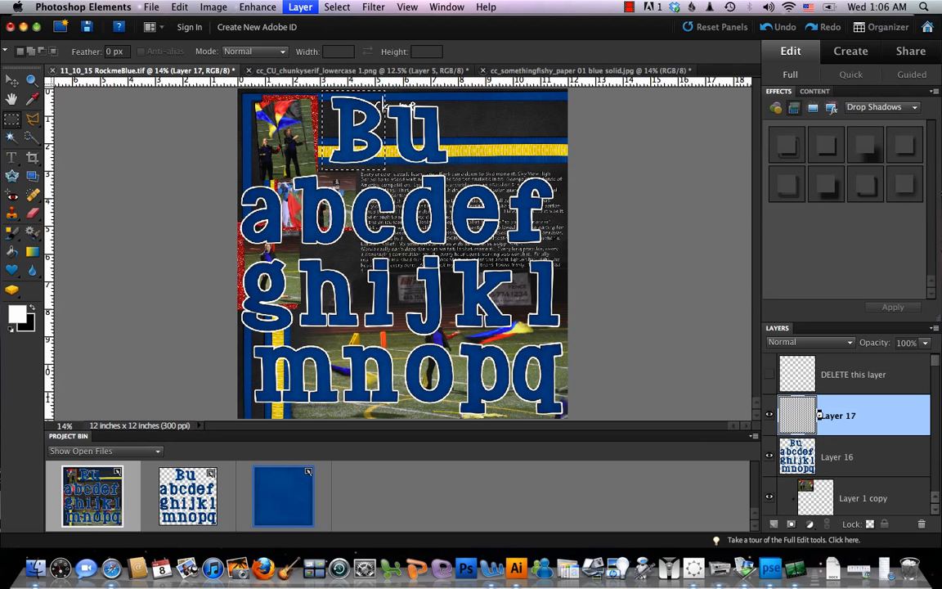
Select the lowercase u in the Layer 16 alphabet and copy it onto its own layer
click(863, 457)
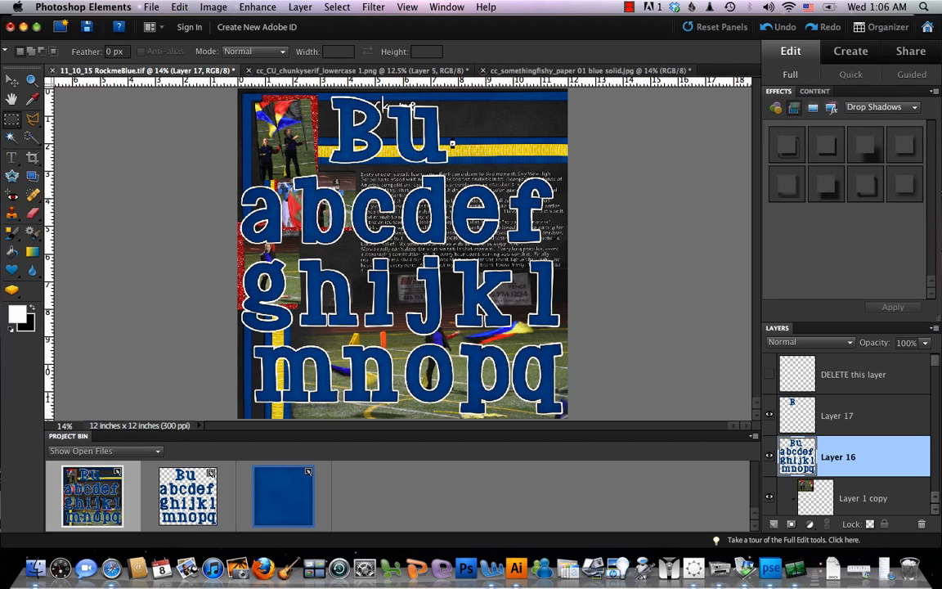
drag(384, 103, 444, 136)
key(super+j)
Copy the lowercase l and e from Layer 16 onto their own layers and hide the full alphabet on Layer 16
click(849, 498)
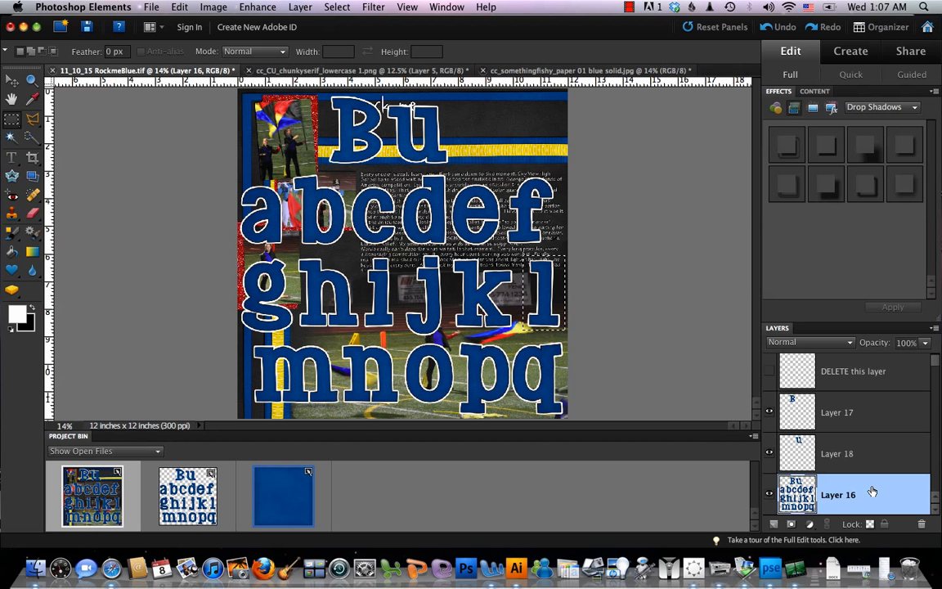
key(super+j)
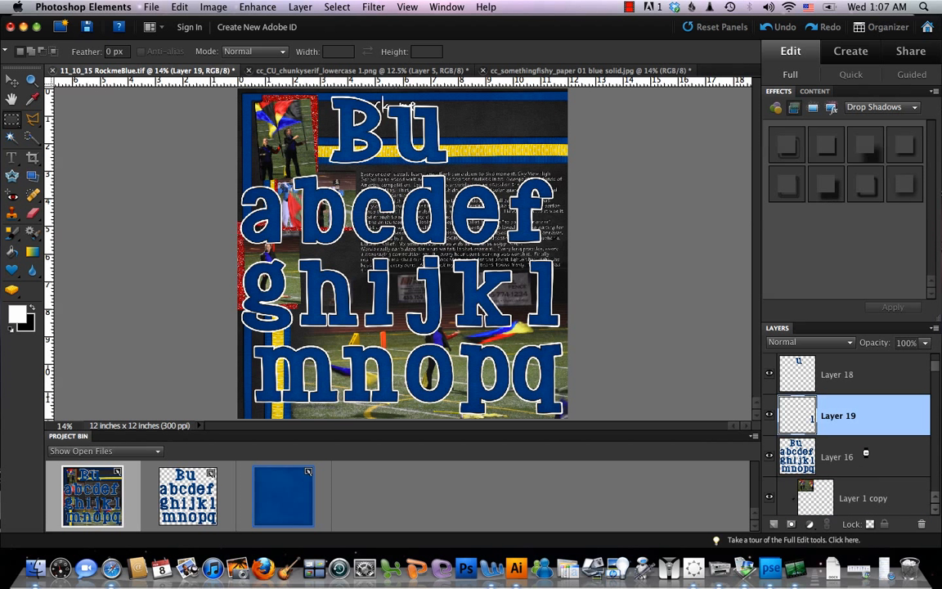
click(867, 453)
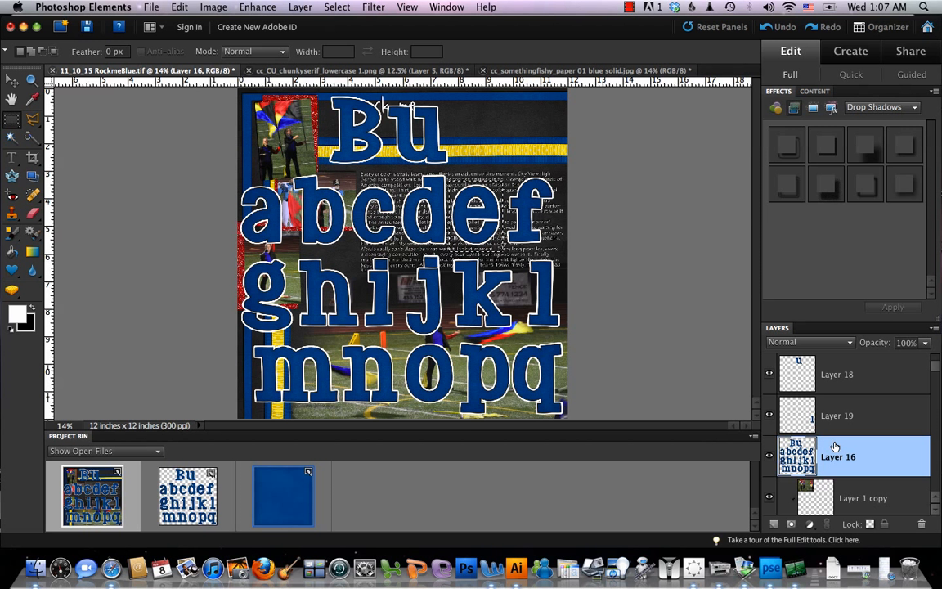
key(super+alt+shift+n)
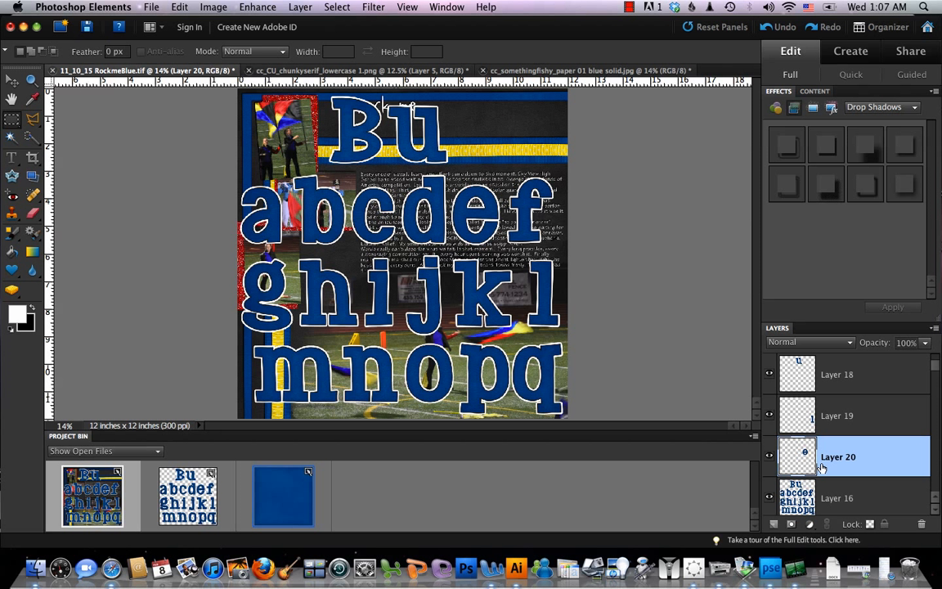
click(770, 498)
click(770, 498)
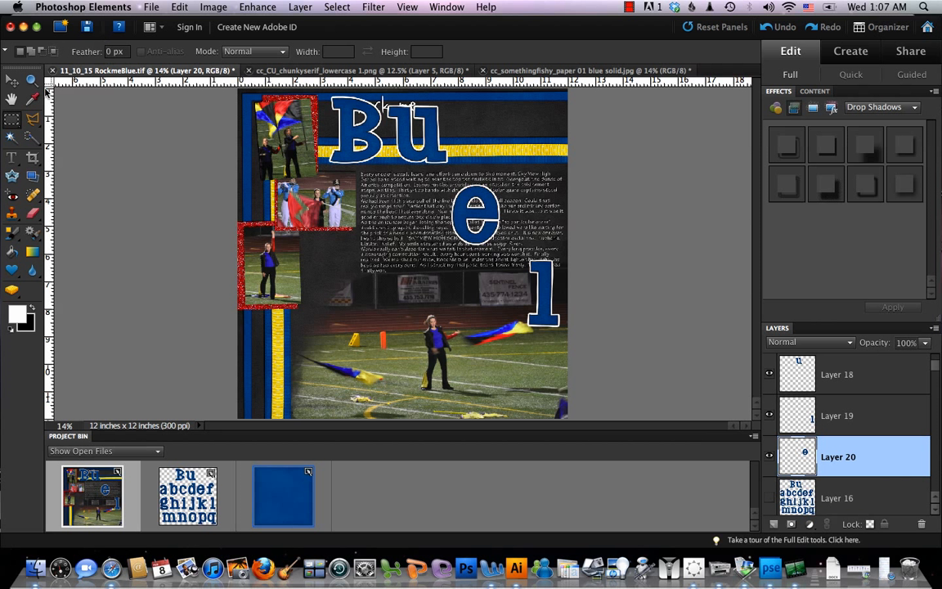
Enable Auto Select Layer for the Move tool and place the capital B lower, beside the top photo and clear of the "rock me" text
click(12, 81)
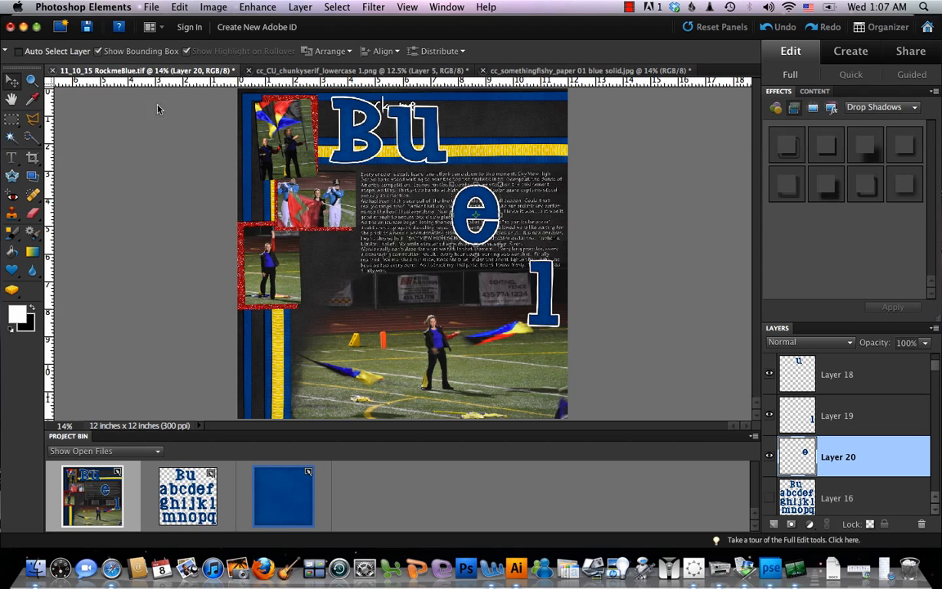
click(18, 51)
click(373, 149)
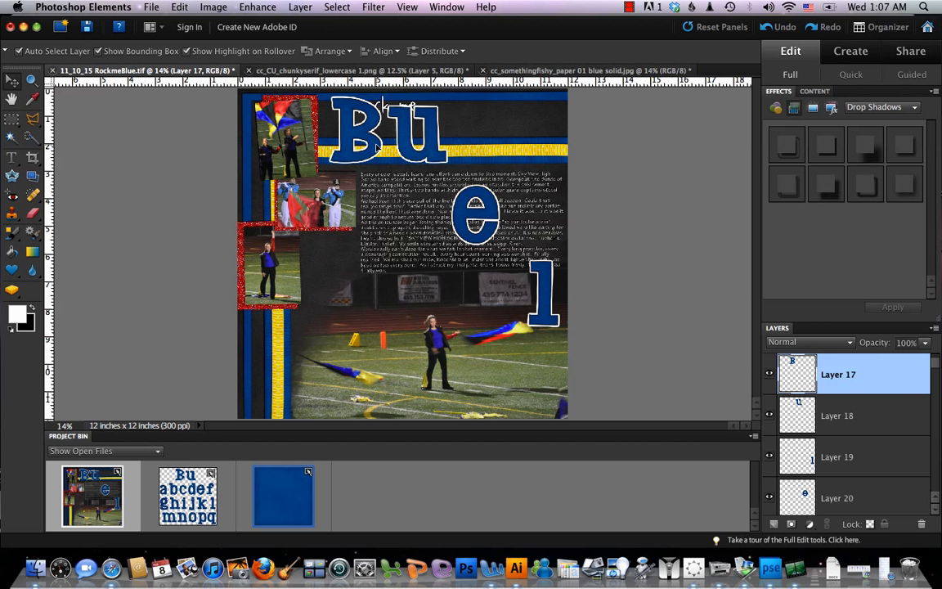
drag(374, 147, 360, 160)
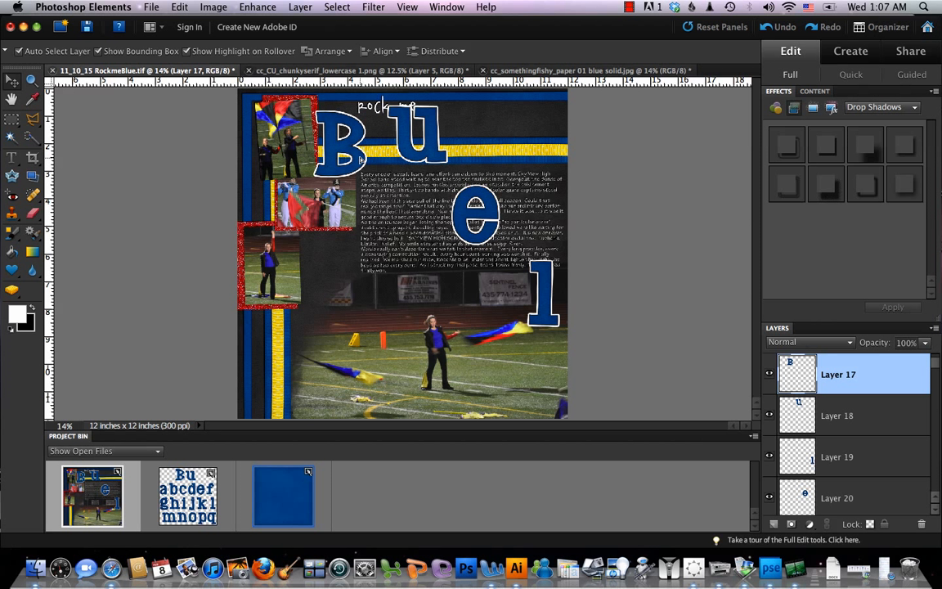
Position the l directly after the capital B and the u directly after the l, with the letters slightly overlapping
click(548, 316)
drag(548, 316, 378, 172)
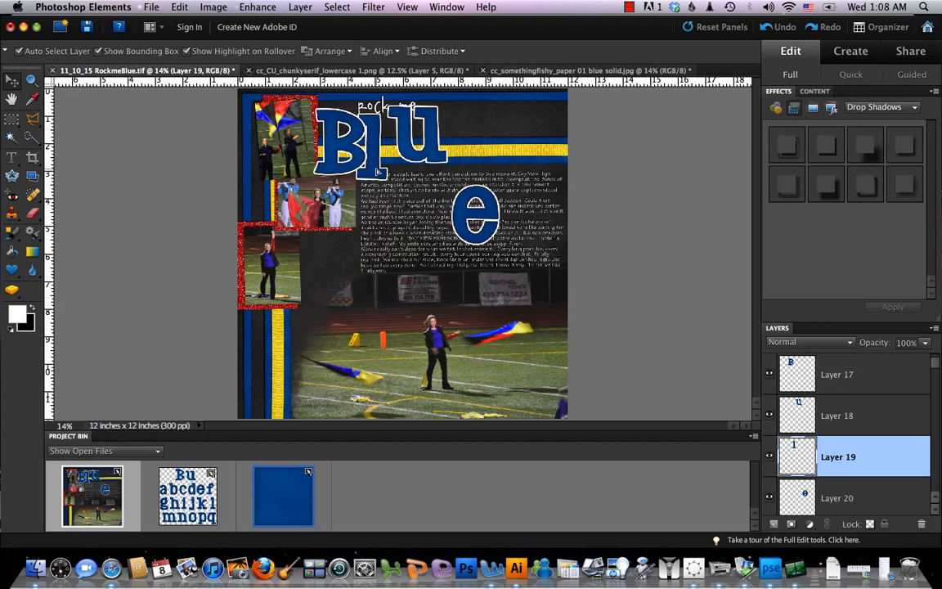
click(392, 135)
mouse_move(438, 127)
mouse_down()
mouse_move(403, 139)
mouse_move(424, 141)
mouse_up()
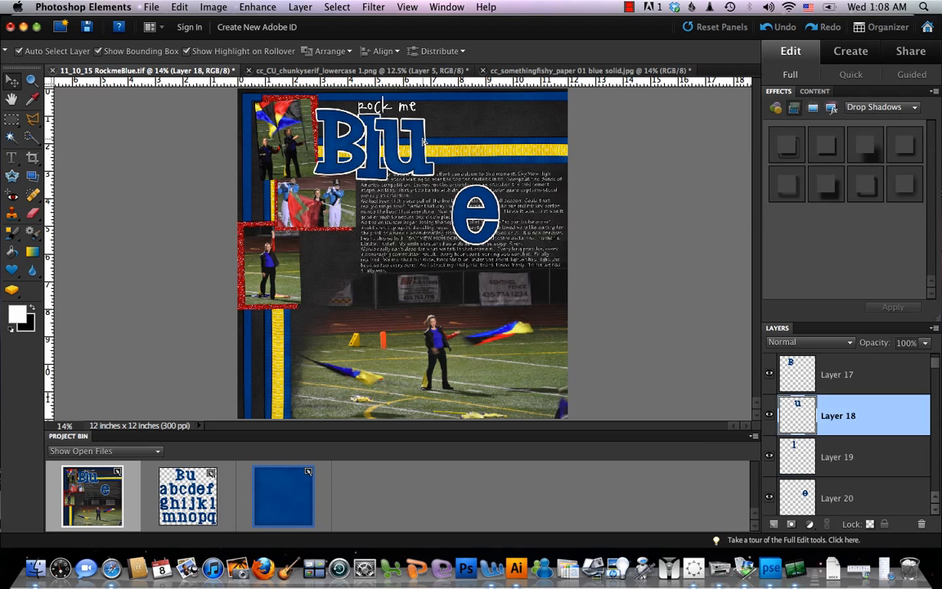
Place the e after the u to complete the word "Blue" and nudge it left until it overlaps the u
click(462, 200)
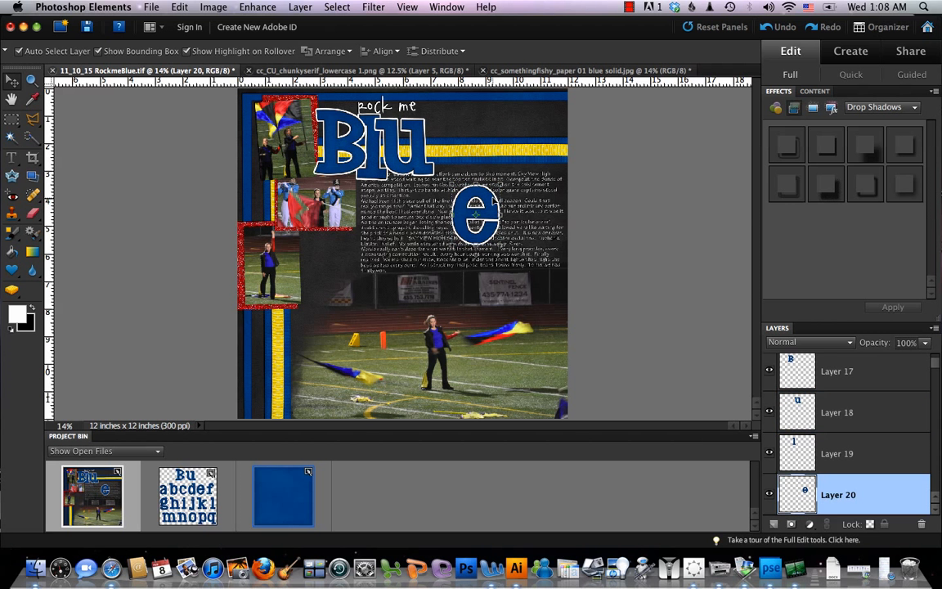
drag(481, 201, 470, 126)
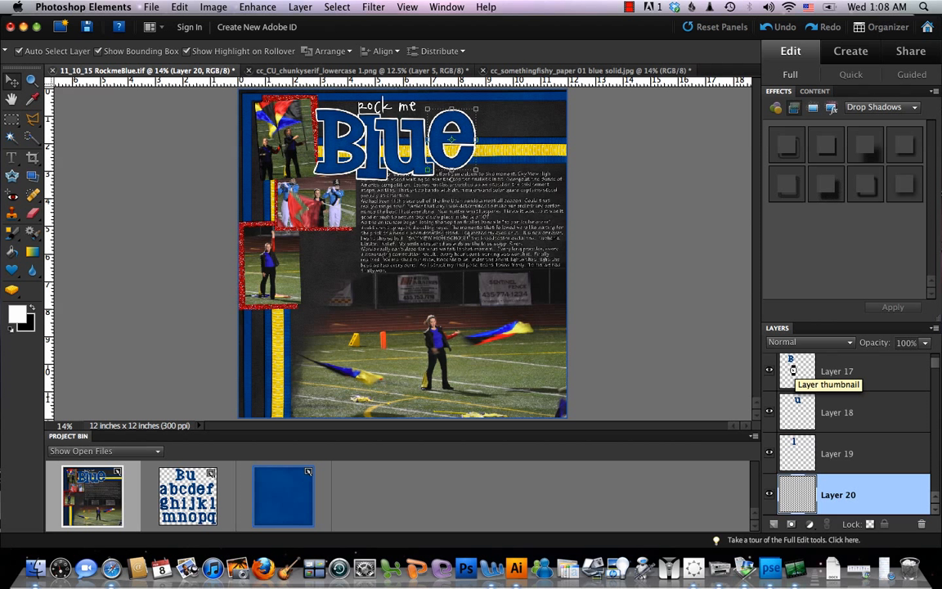
key(Left)
key(Left)
key(Left)
key(Left)
key(Left)
key(Left)
key(Left)
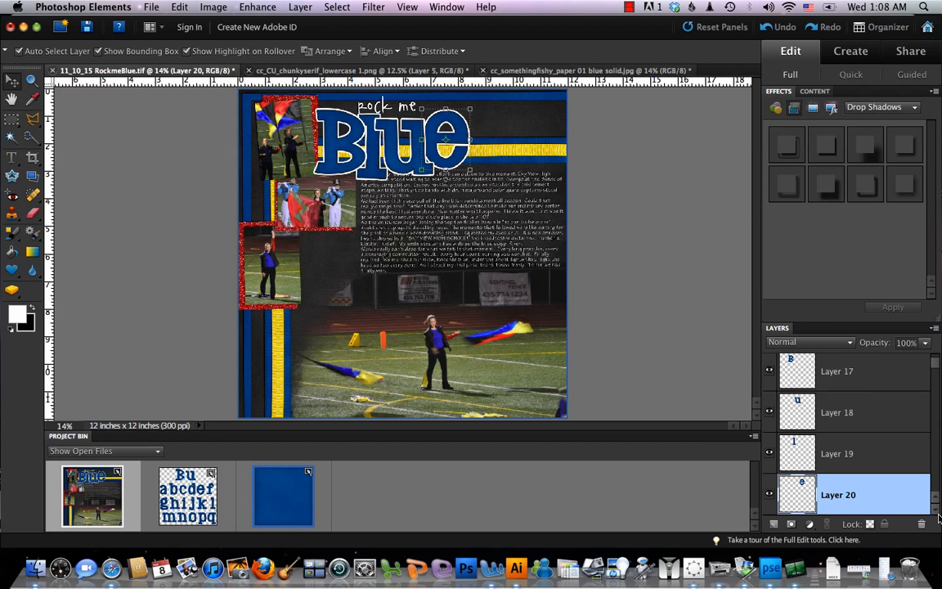
Restack the title letters with the e layer at the top of the layer stack and the u layer above the B layer
drag(867, 496, 863, 376)
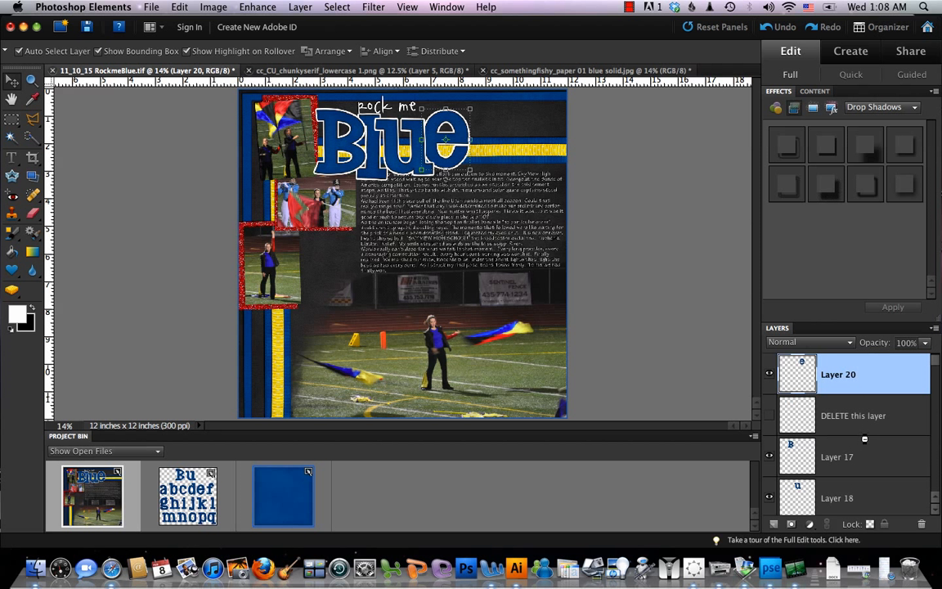
drag(865, 434, 864, 431)
drag(871, 477, 865, 376)
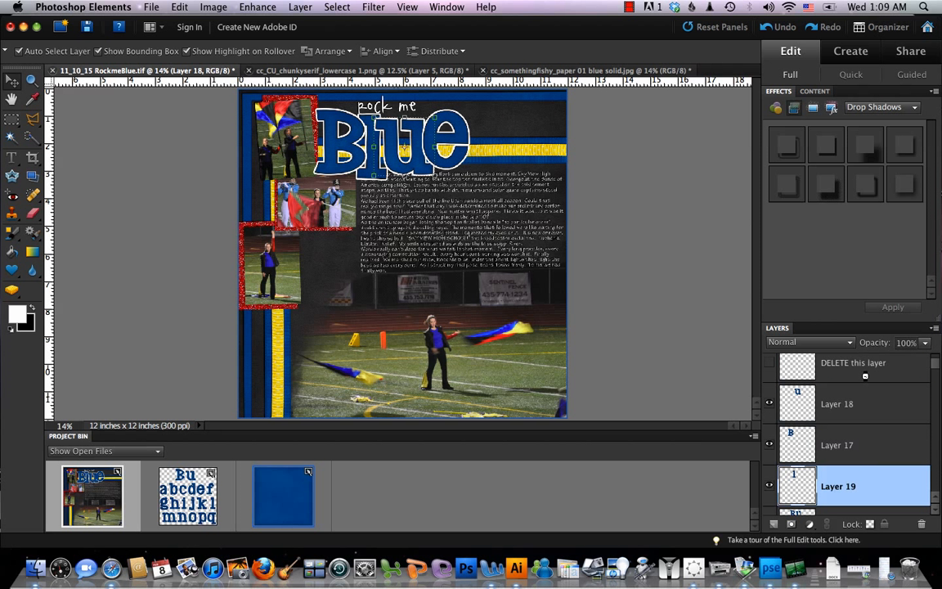
Select the layers from Layer 19 through Layer 20, scale them to 83.5% width and 82.9% height, and reposition the title under "rock me"
scroll(865, 376, up, 2)
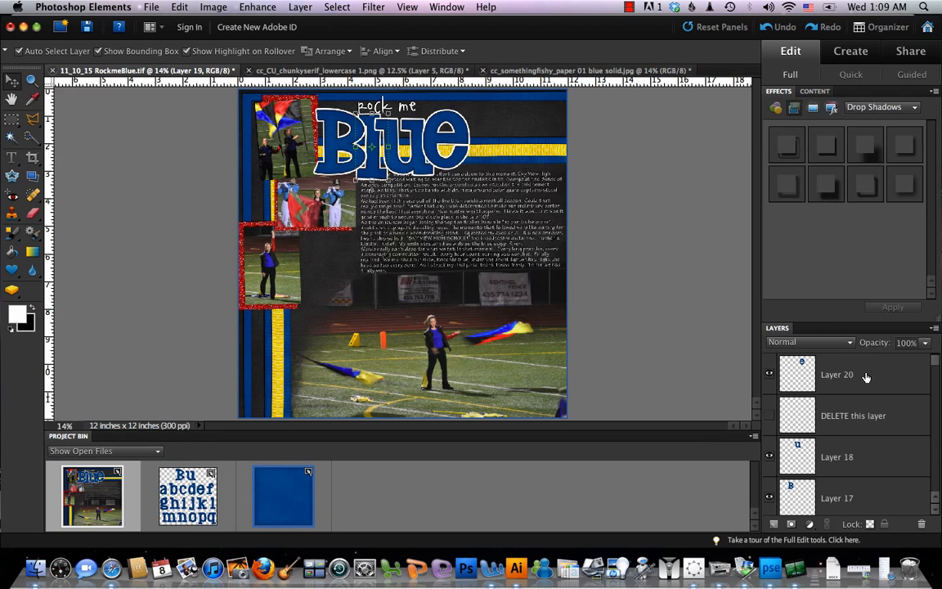
shift+click(865, 374)
drag(556, 270, 506, 239)
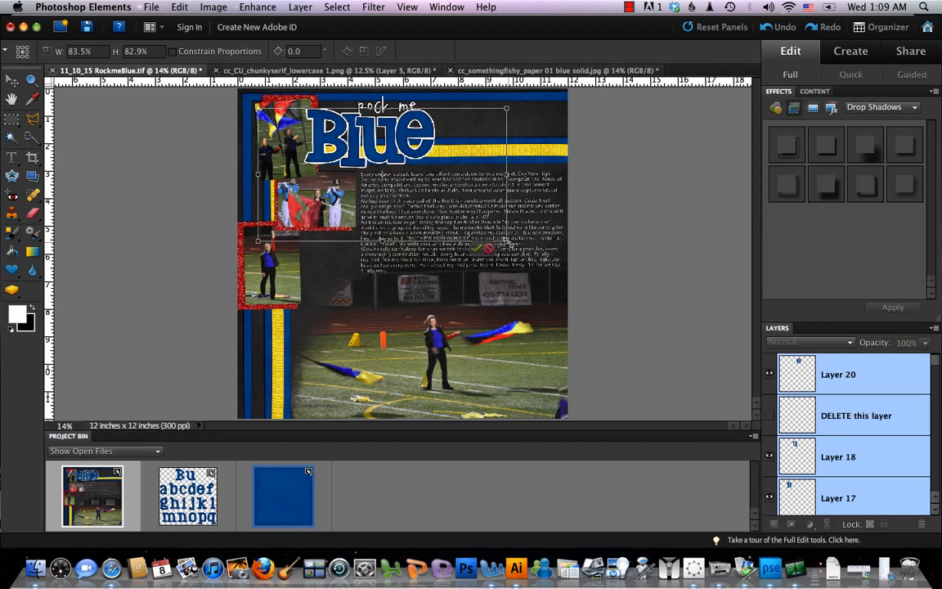
drag(423, 137, 433, 140)
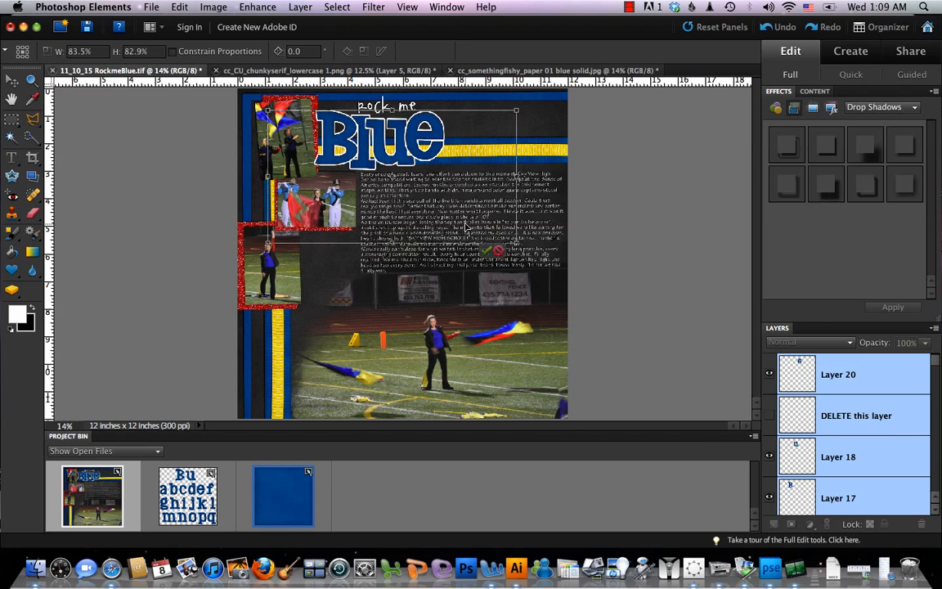
click(487, 251)
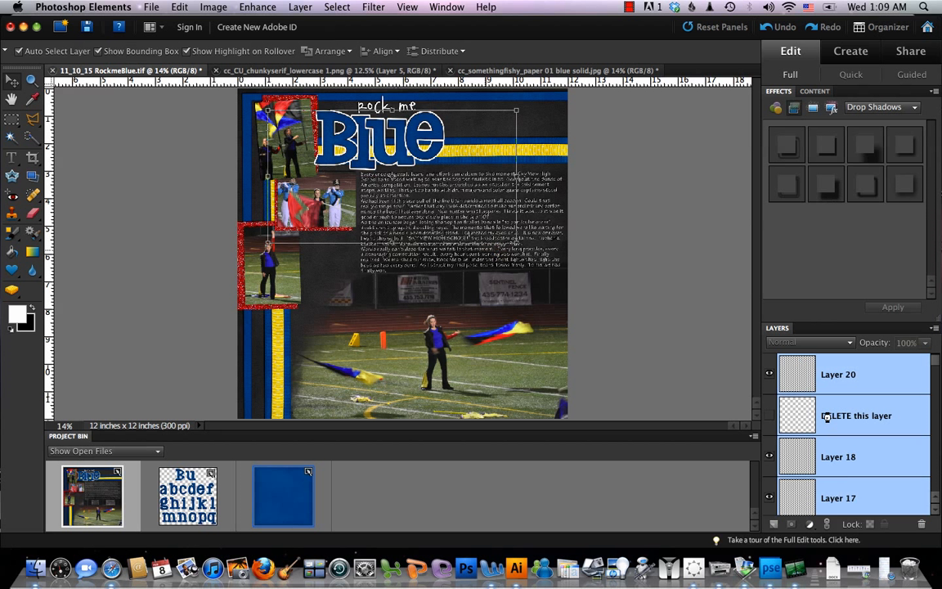
Copy the layer style of the PHOTO 1 layer
scroll(843, 422, down, 10)
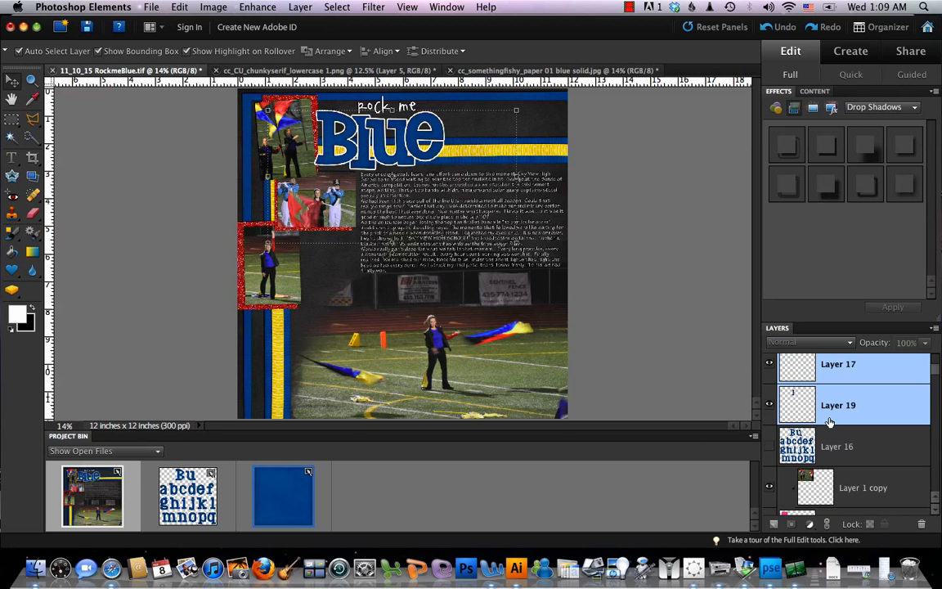
click(867, 424)
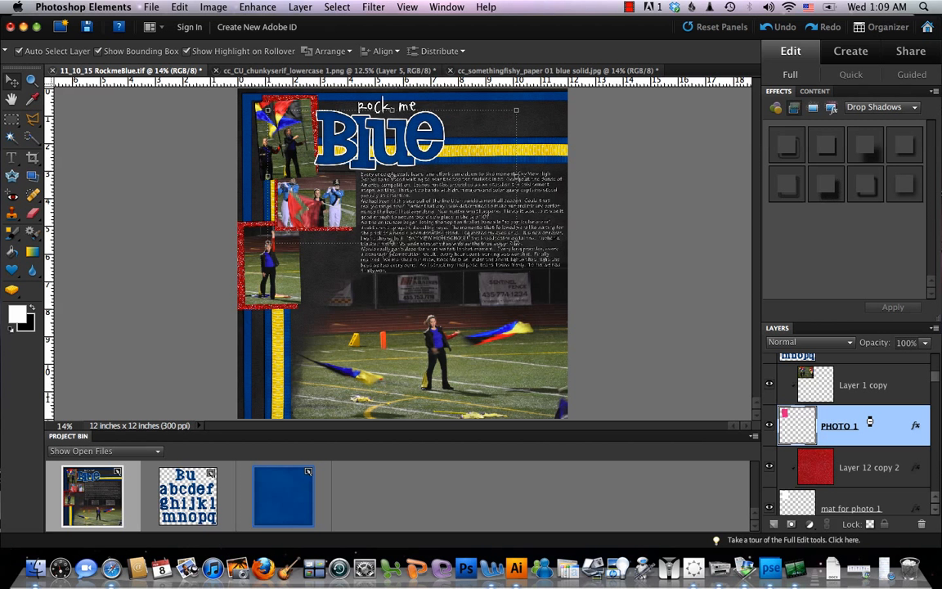
right_click(870, 422)
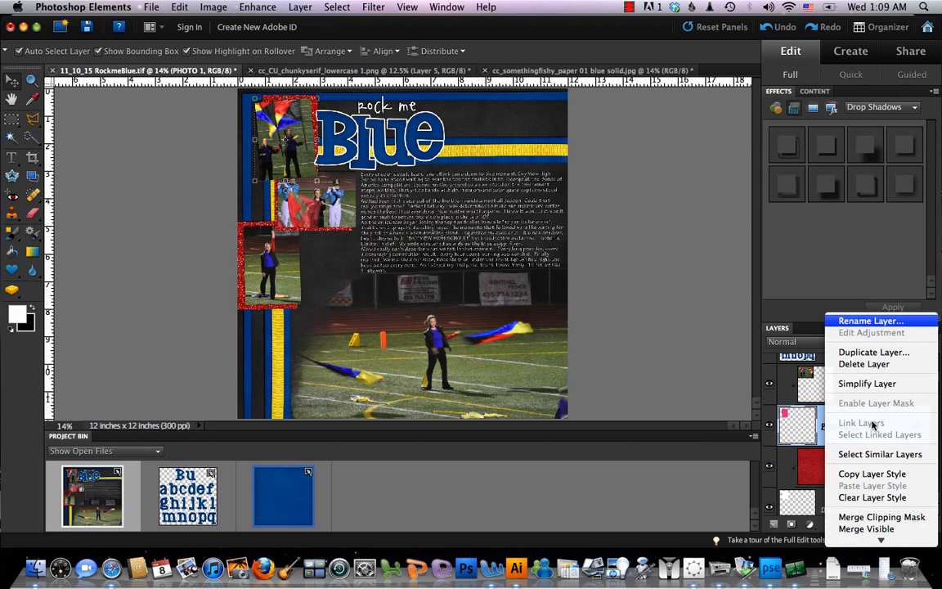
click(872, 474)
Select the layers from Layer 20 through Layer 19 and paste the copied layer style onto the title letters
scroll(858, 423, up, 10)
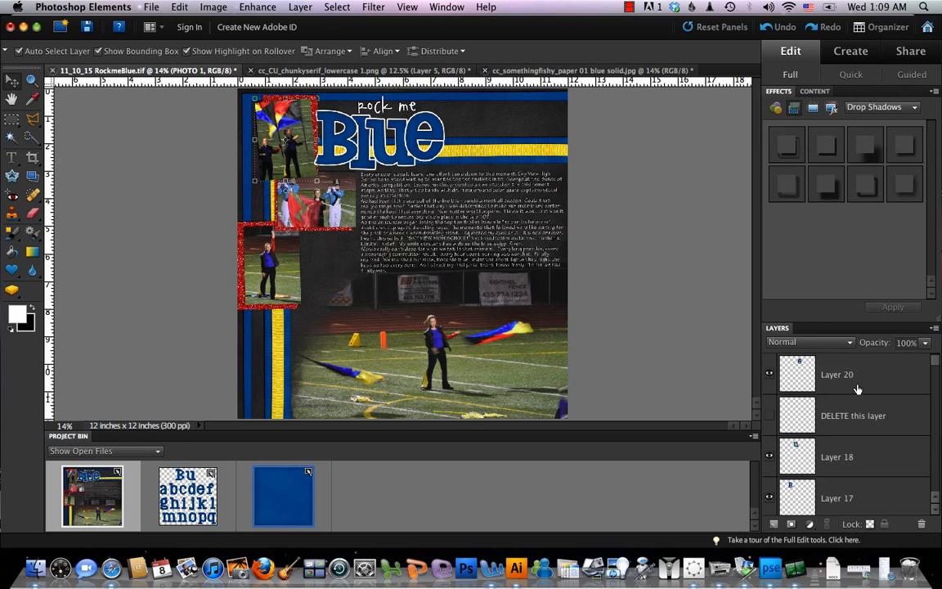
click(795, 383)
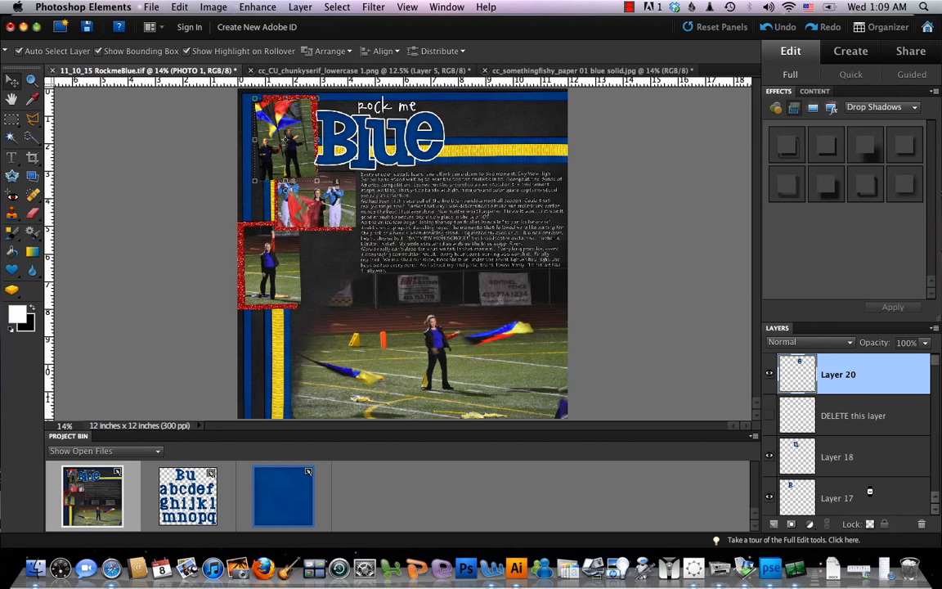
scroll(868, 491, down, 1)
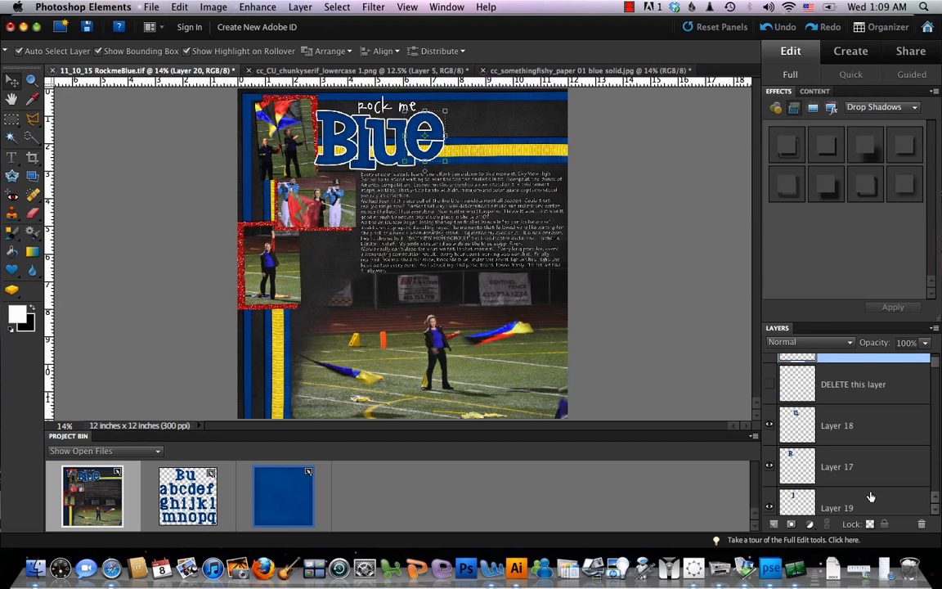
shift+click(872, 500)
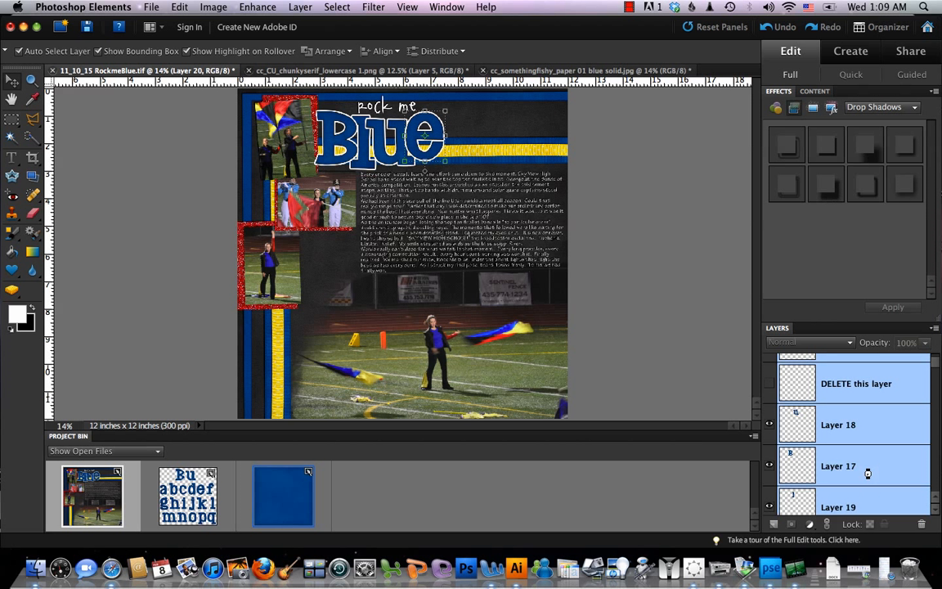
right_click(882, 421)
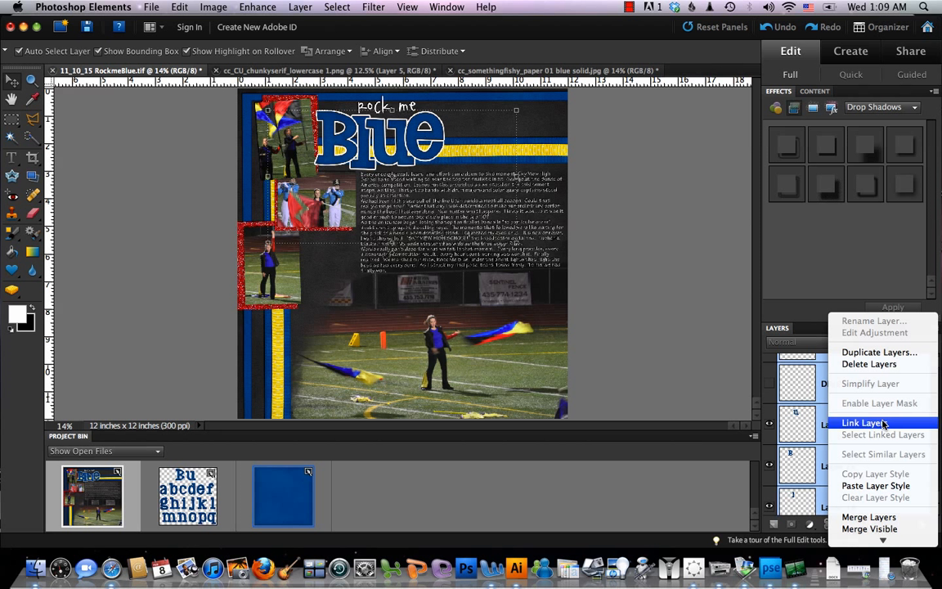
click(876, 487)
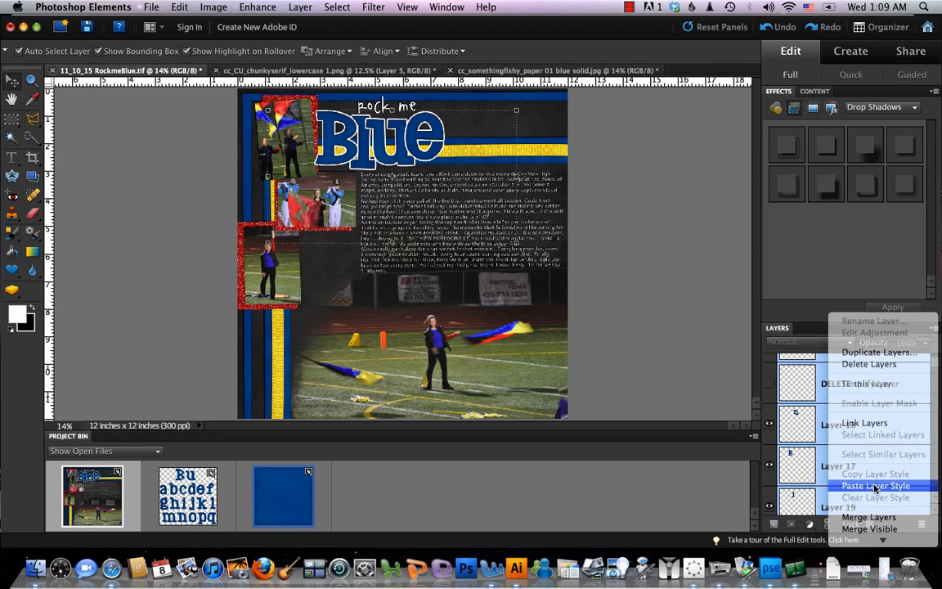